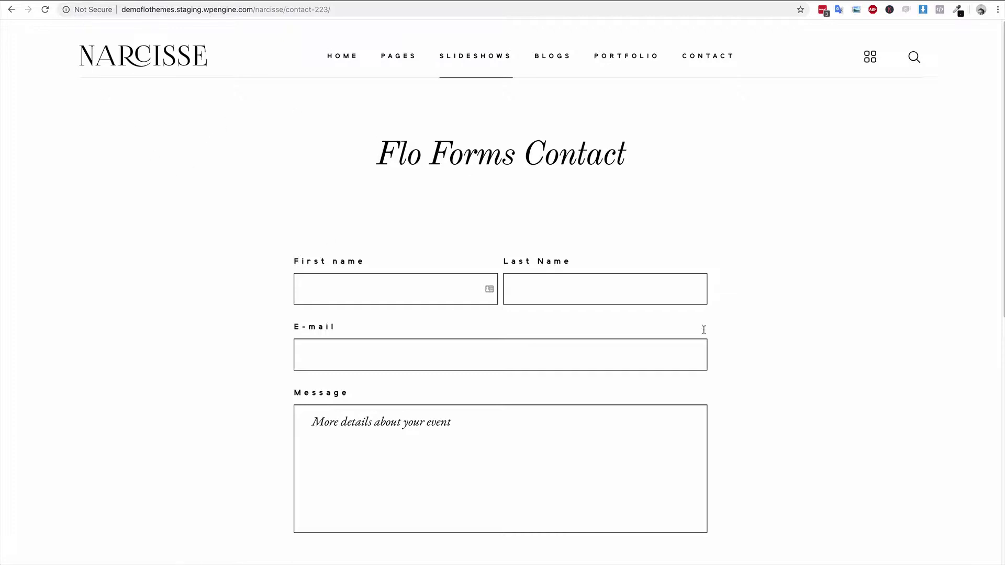
# Step: Scroll through the live Flo Forms Contact page to review the form
pyautogui.scroll(-3, 197, 288)
pyautogui.scroll(3, 186, 253)
# Step: Add a Dropdown field to the Conditional Logic Form and move it above Message
pyautogui.hotkey('ctrl', 'Tab')
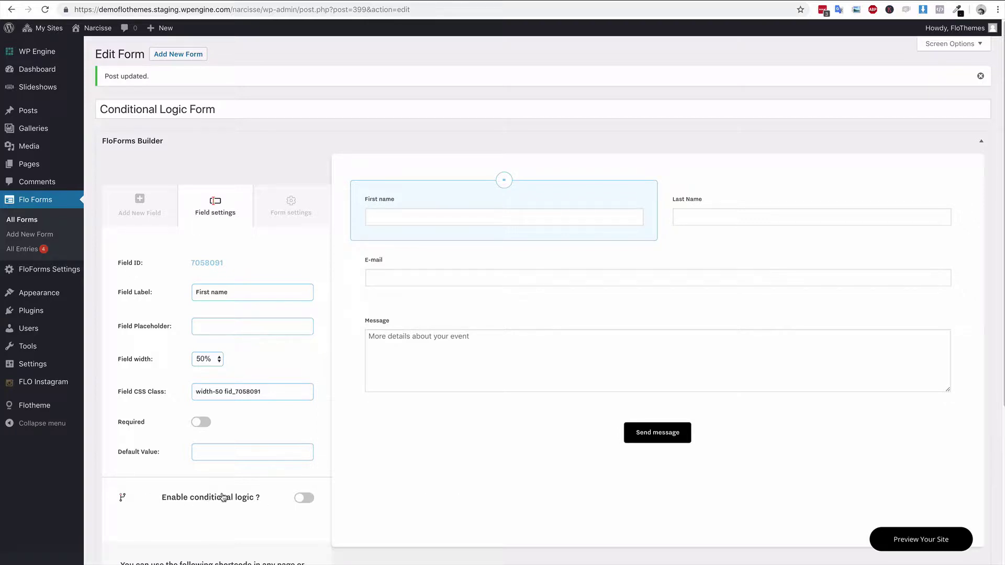
pyautogui.click(137, 201)
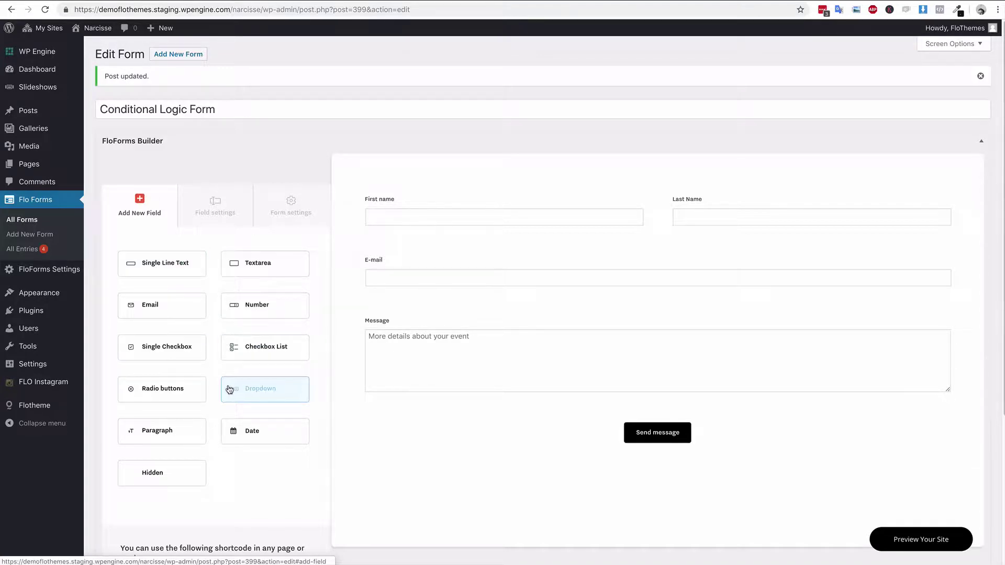
pyautogui.click(250, 397)
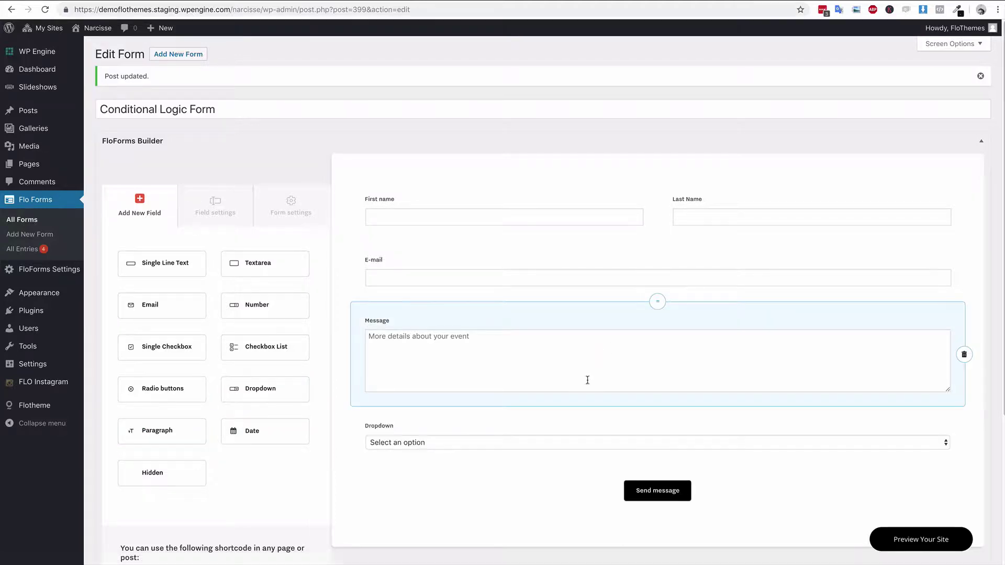
pyautogui.moveTo(657, 408); pyautogui.dragTo(653, 323)
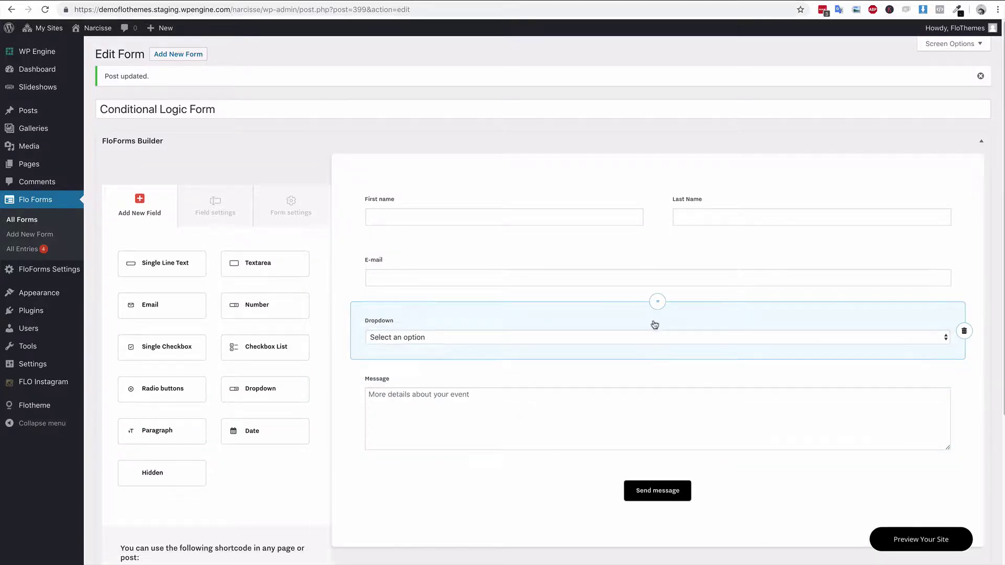
# Step: Relabel the new dropdown field 'Type of Photography'
pyautogui.click(573, 339)
pyautogui.click(574, 320)
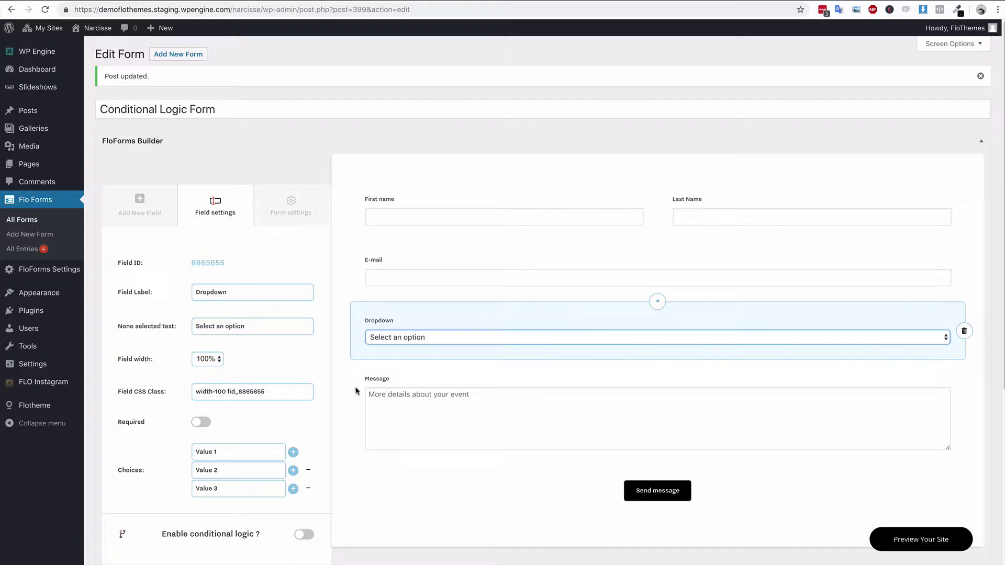
pyautogui.scroll(-1, 300, 415)
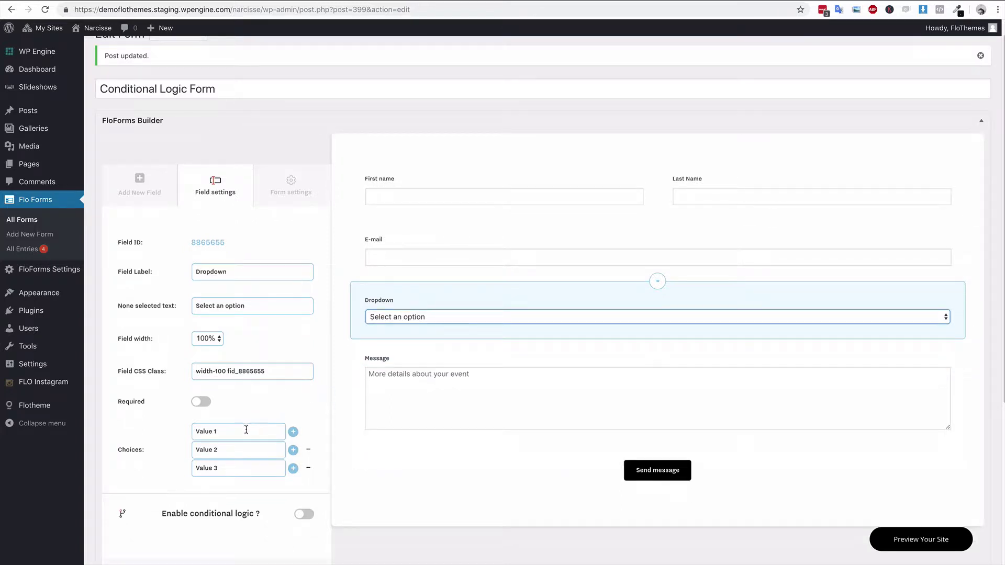
pyautogui.moveTo(244, 431); pyautogui.dragTo(187, 435)
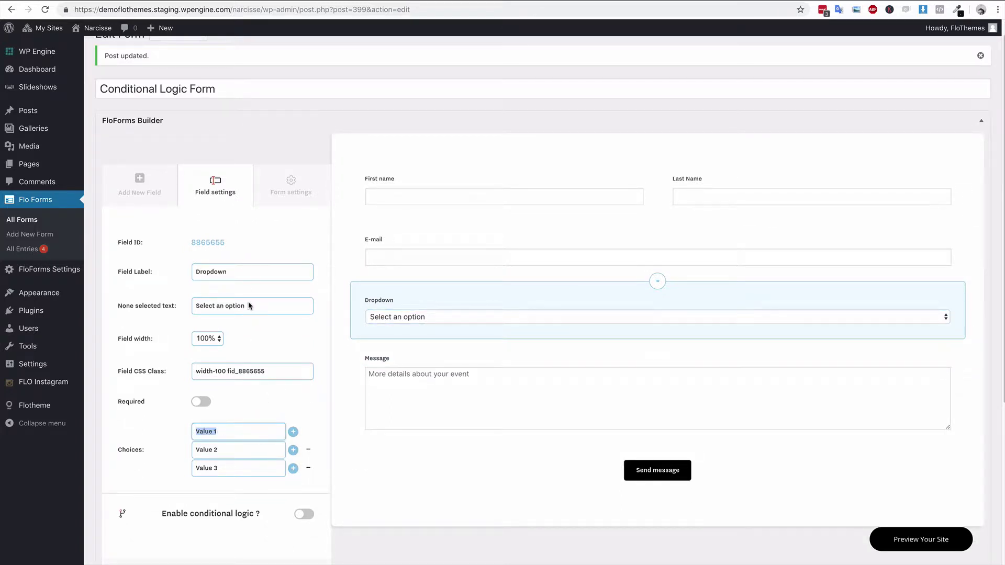
pyautogui.moveTo(230, 272); pyautogui.dragTo(178, 270)
pyautogui.write('Ty')
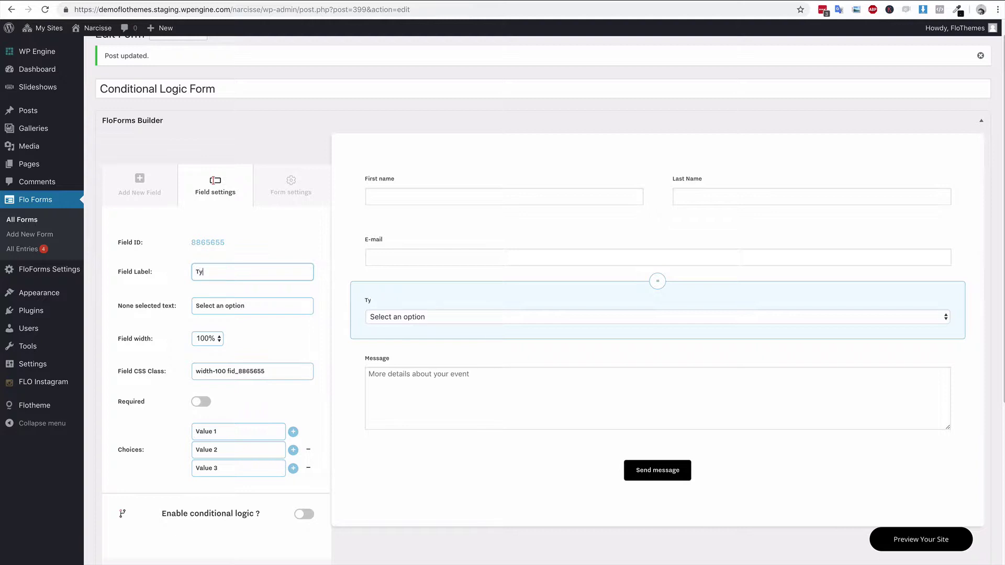
pyautogui.write('pe of Photography')
# Step: Replace the dropdown's three choices with Wedding, Engagement and Portrait
pyautogui.moveTo(238, 433); pyautogui.dragTo(190, 436)
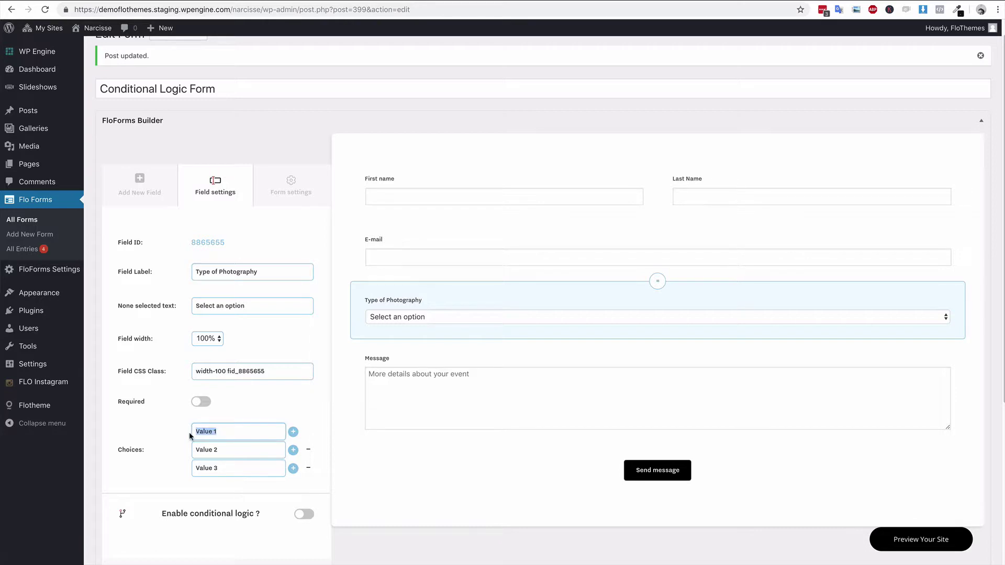
pyautogui.write('Wedding')
pyautogui.press('Tab')
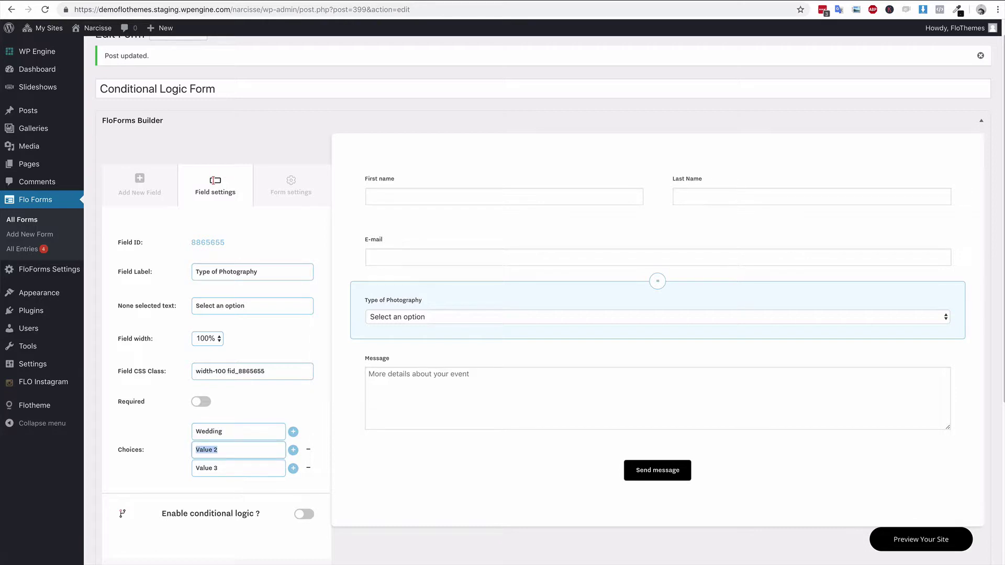
pyautogui.write('Engagement')
pyautogui.press('Tab')
pyautogui.write('Portra')
pyautogui.click(460, 467)
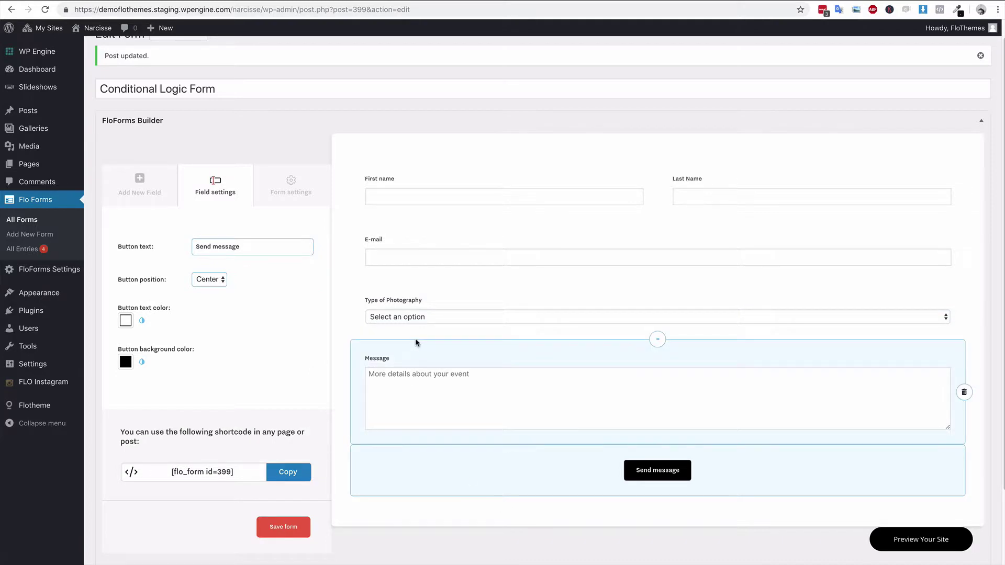
pyautogui.click(442, 299)
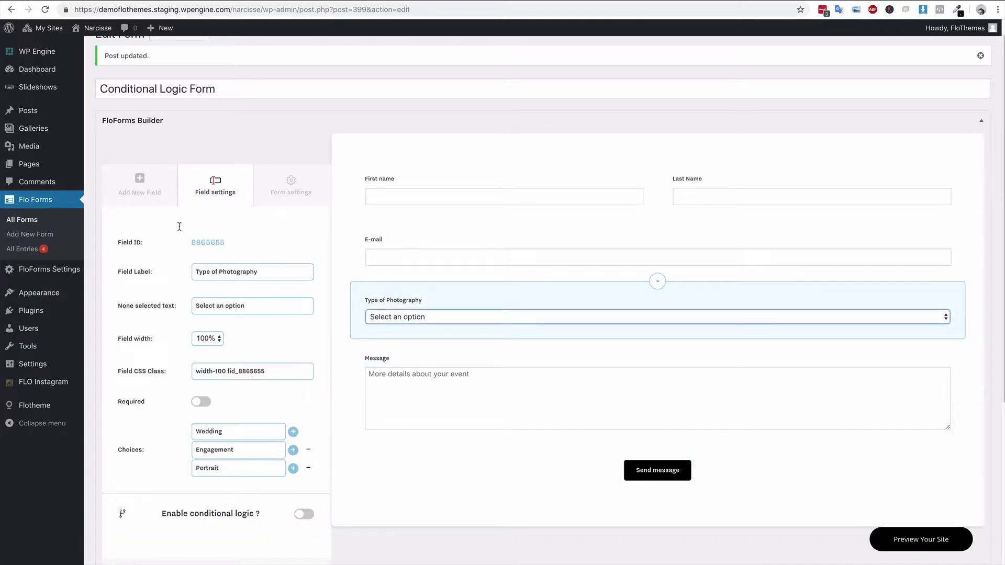
# Step: Add three Single Line Text fields and drag each one above the Message field
pyautogui.click(138, 190)
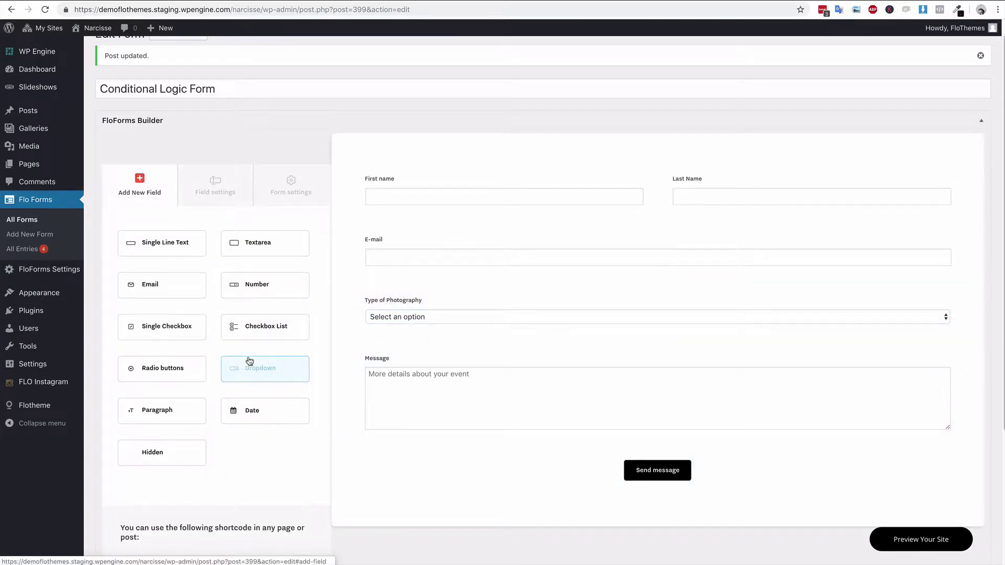
pyautogui.scroll(-1, 316, 365)
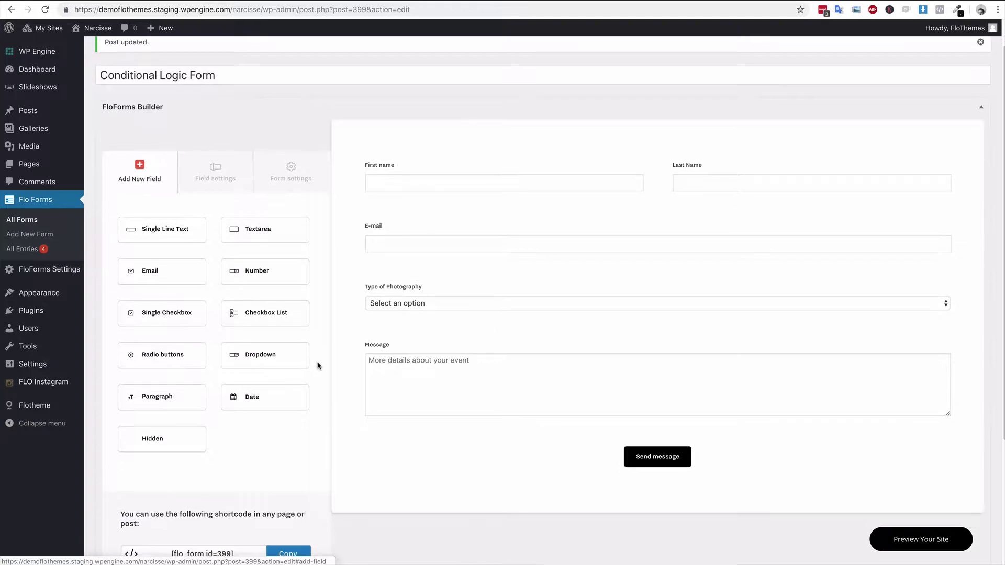
pyautogui.click(161, 230)
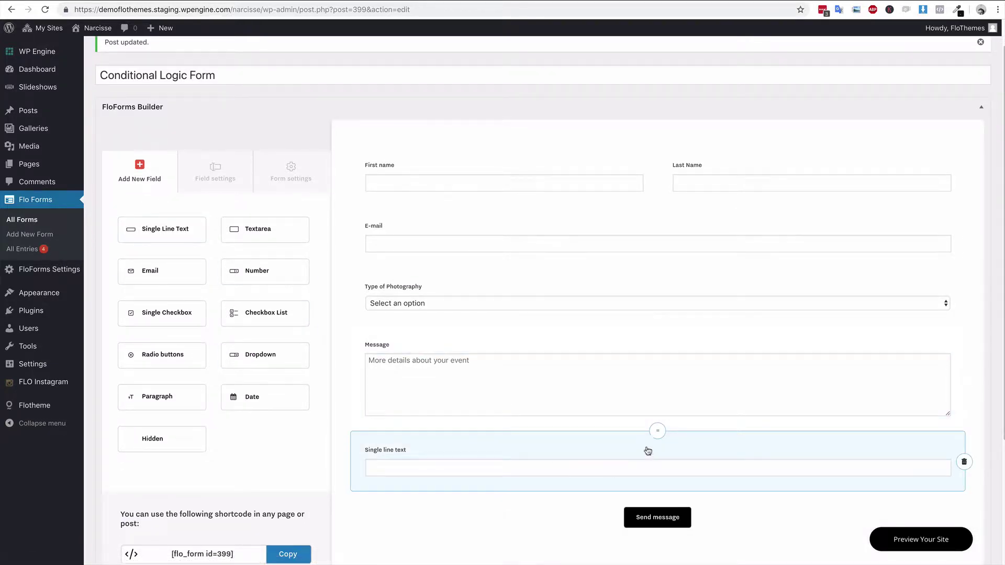
pyautogui.moveTo(654, 430); pyautogui.dragTo(647, 348)
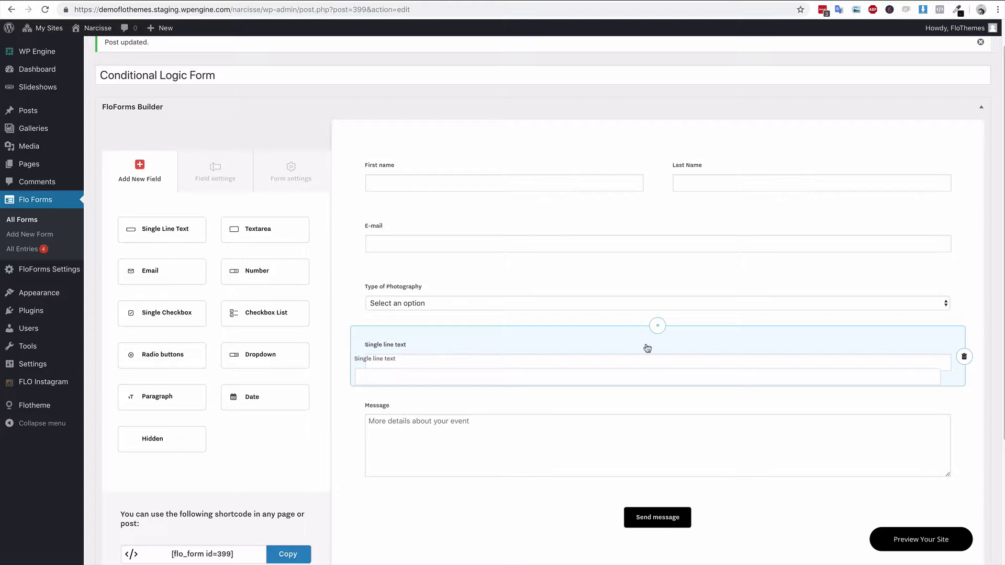
pyautogui.click(180, 240)
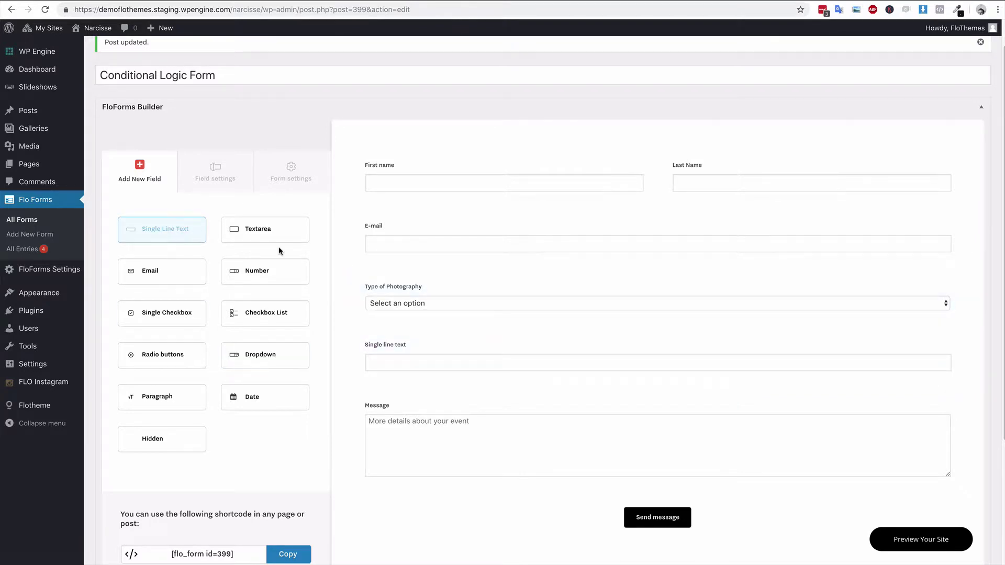
pyautogui.moveTo(659, 489); pyautogui.dragTo(648, 410)
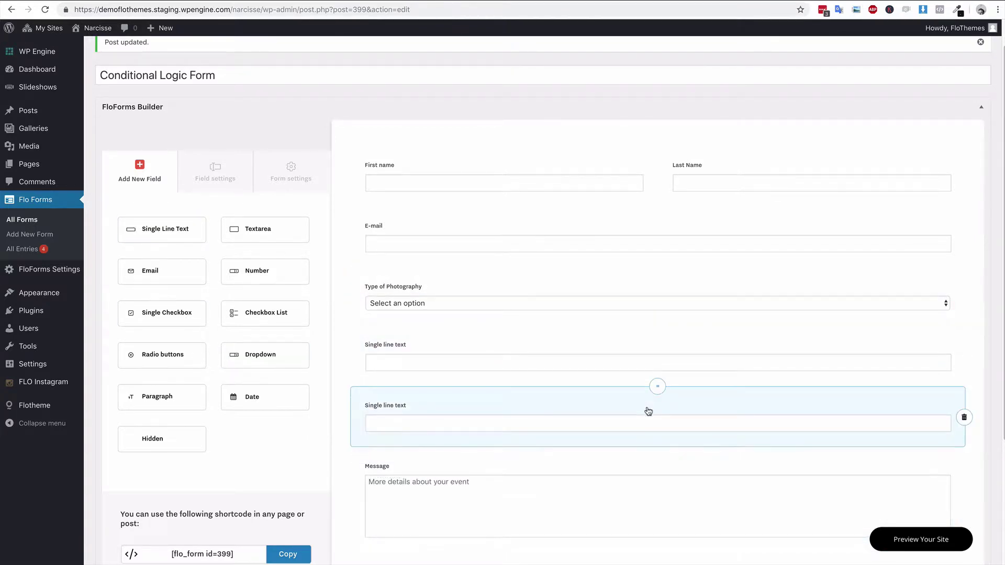
pyautogui.scroll(-1, 694, 453)
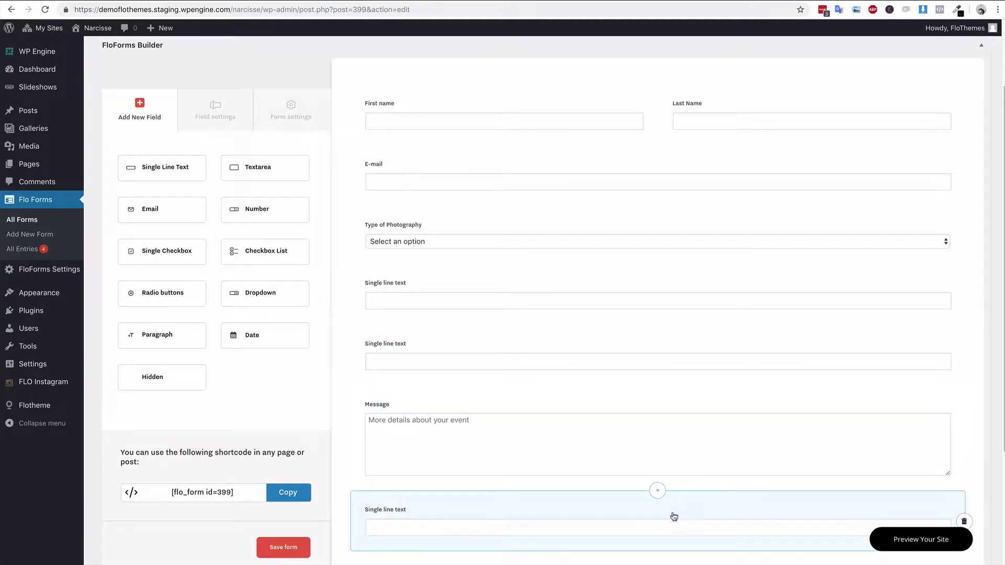
pyautogui.moveTo(657, 491); pyautogui.dragTo(471, 271)
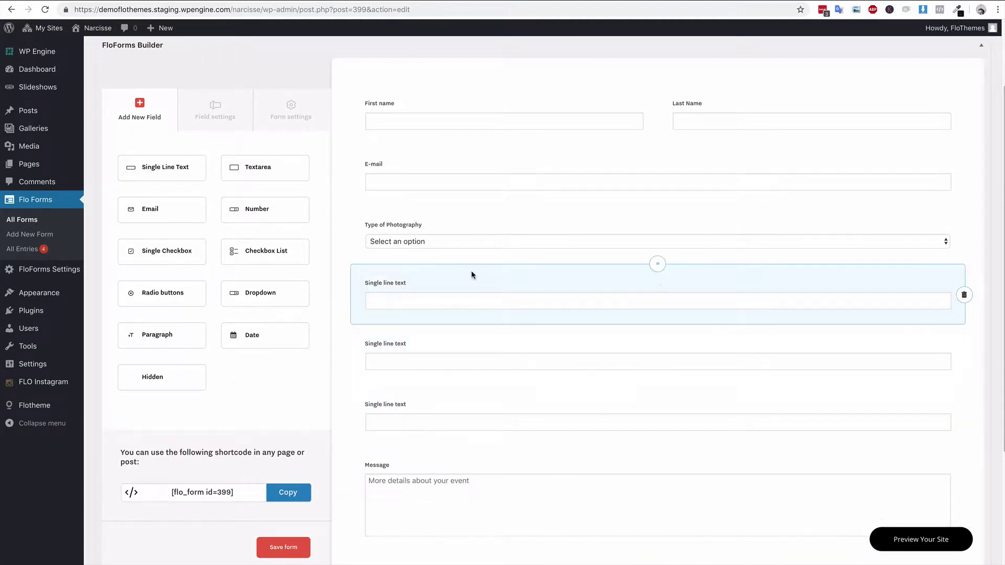
# Step: Relabel the top new text field 'Wedding Photography Budget'
pyautogui.click(470, 274)
pyautogui.tripleClick(247, 196)
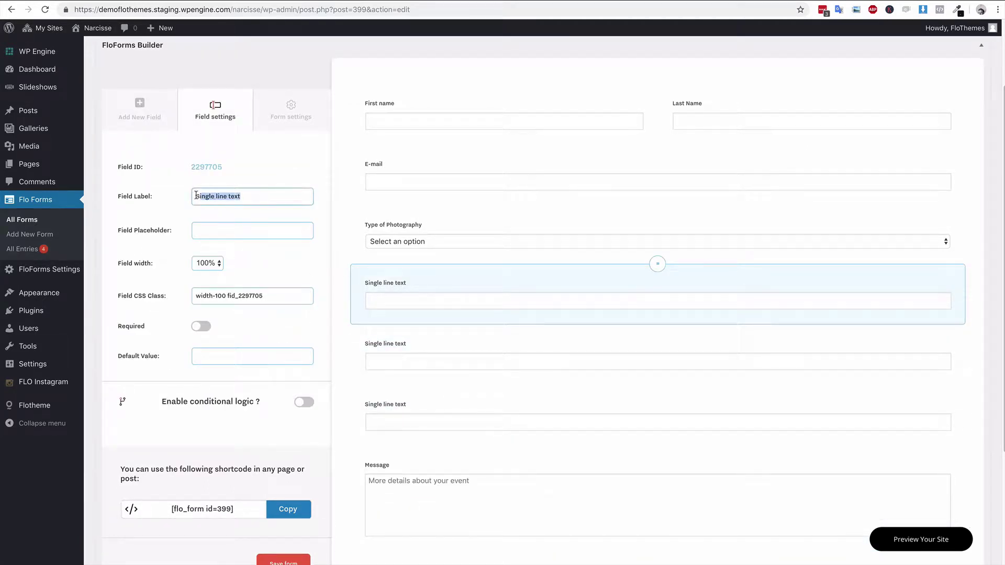
pyautogui.write('Wedding P')
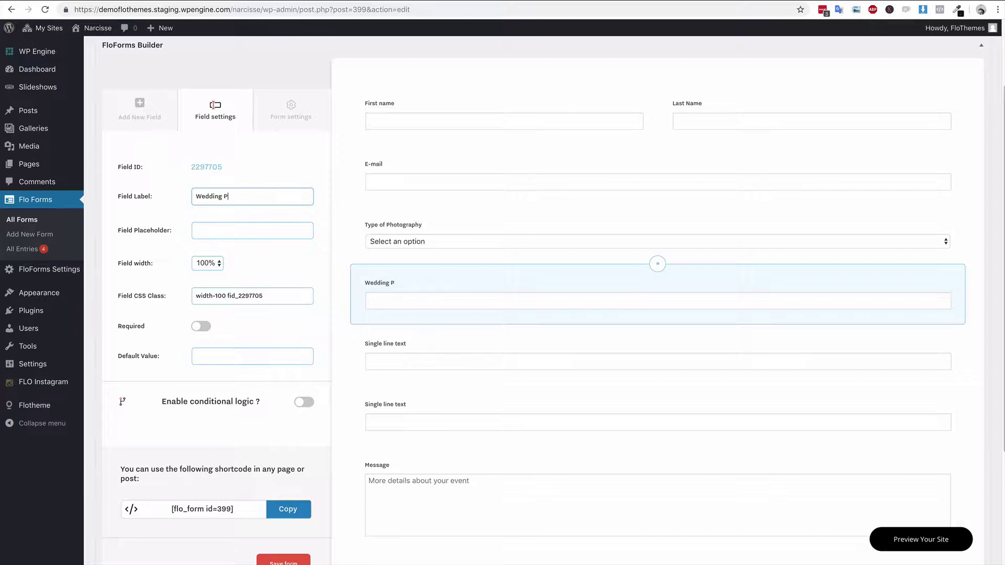
pyautogui.write('hotography Budget')
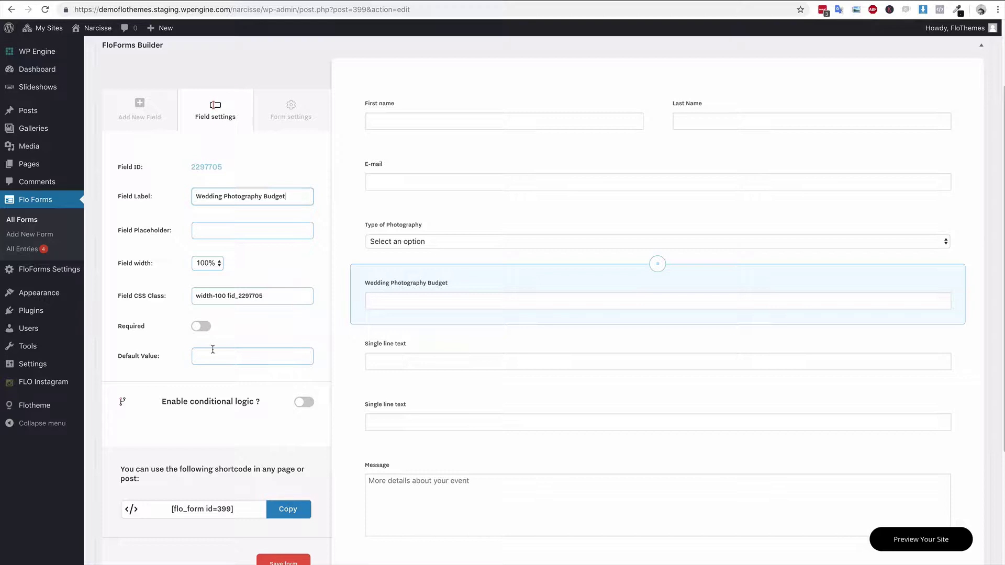
pyautogui.scroll(-1, 199, 454)
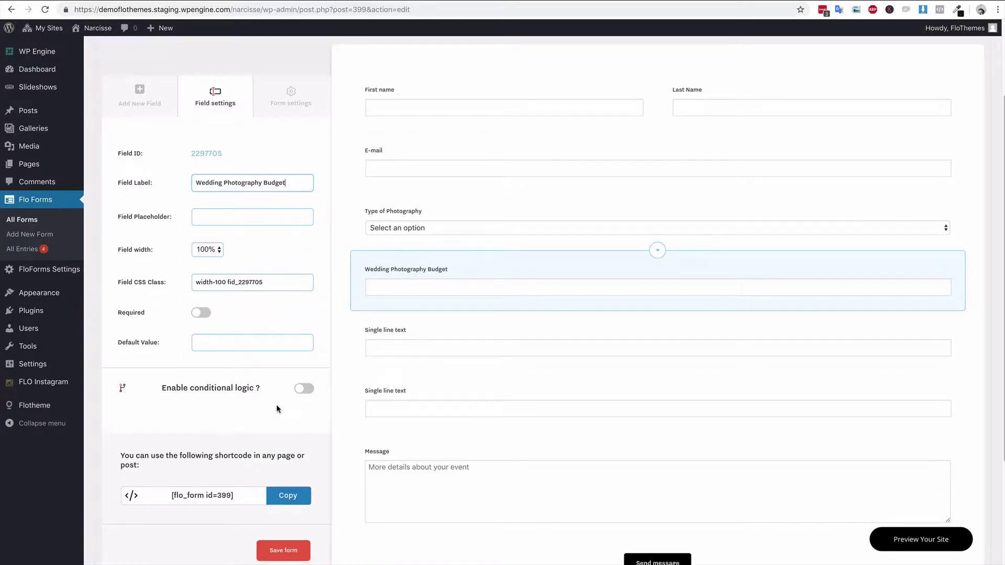
# Step: Add a conditional rule showing the field only when Type of Photography is Wedding
pyautogui.click(305, 390)
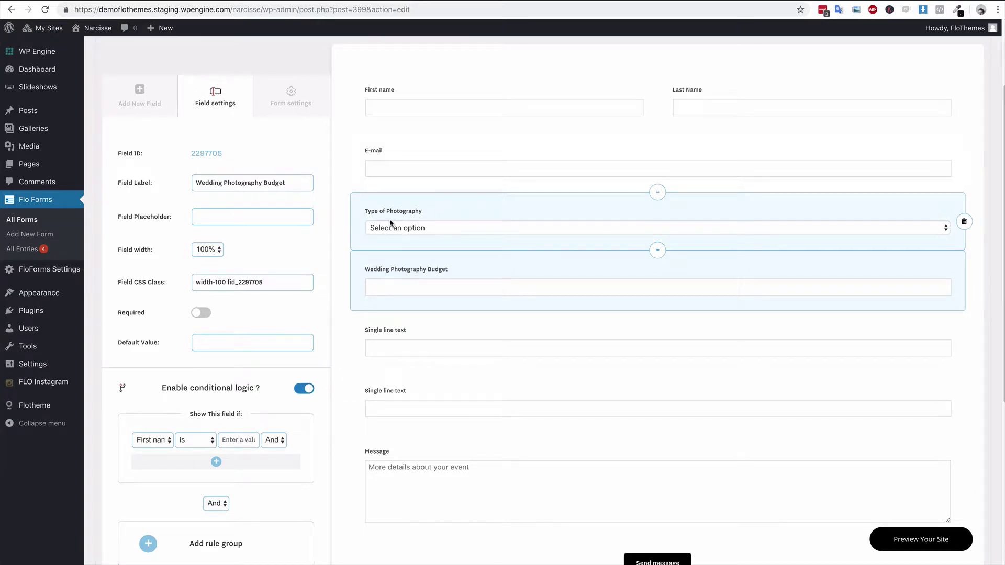
pyautogui.click(154, 441)
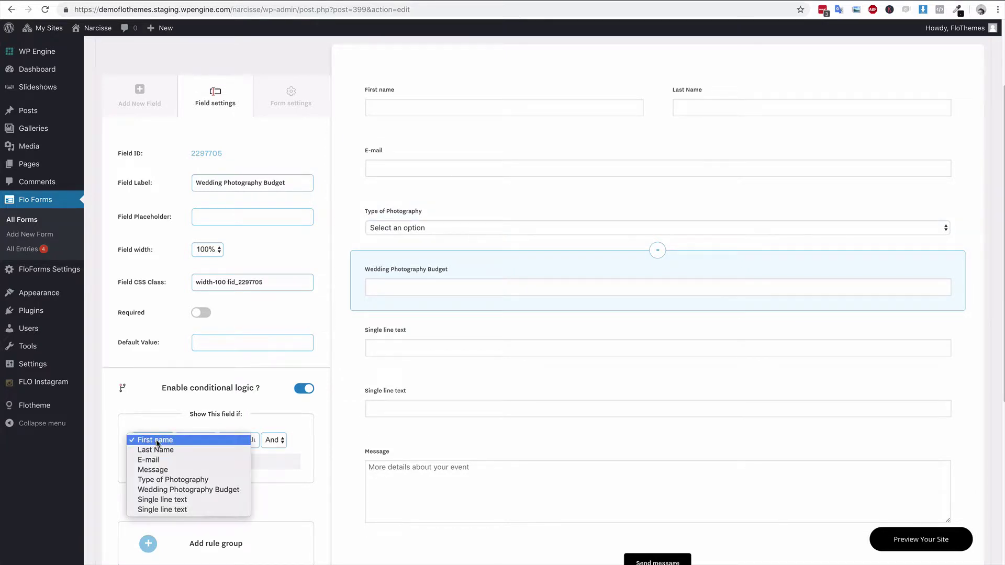
pyautogui.click(167, 481)
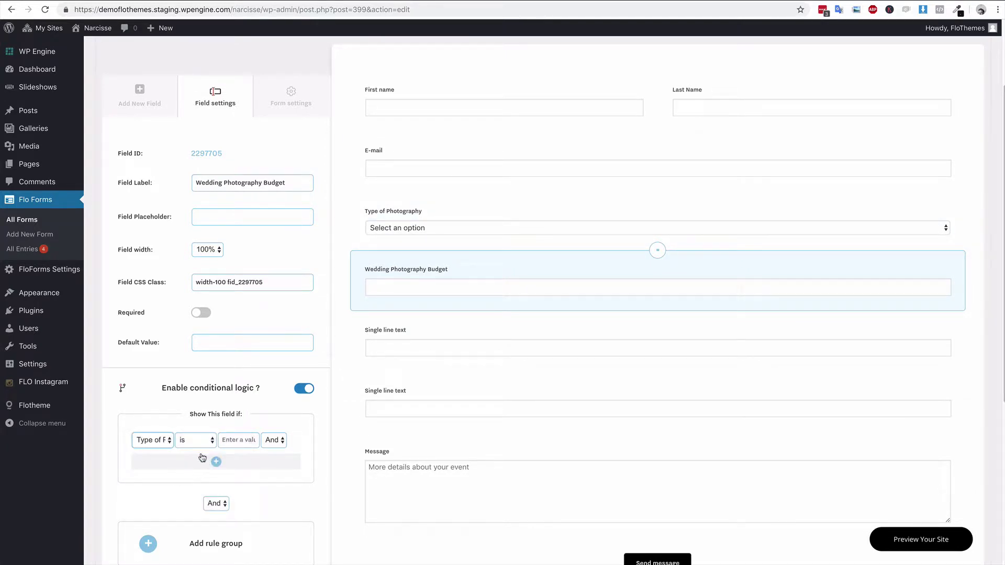
pyautogui.click(227, 440)
pyautogui.write('wedding')
pyautogui.click(184, 441)
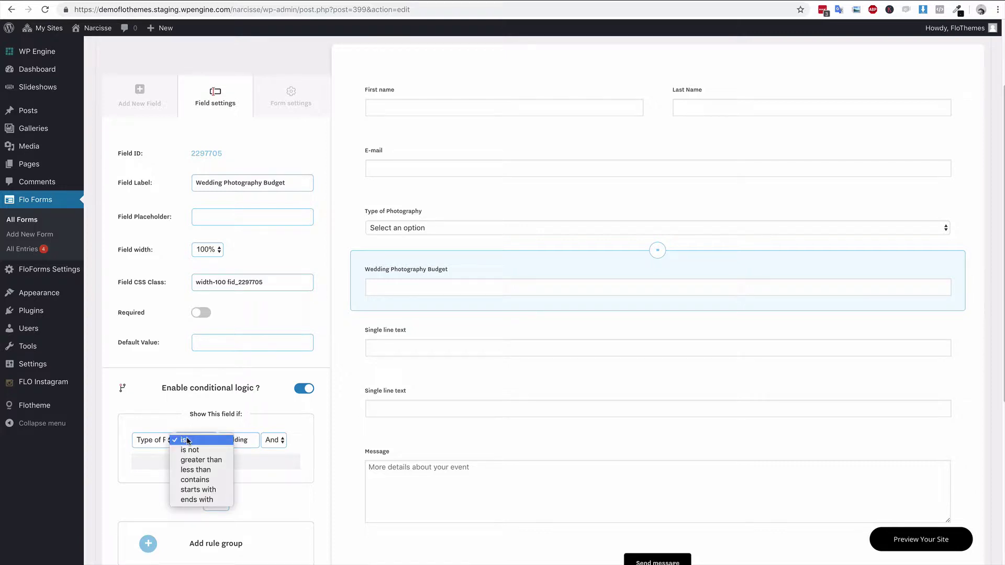
pyautogui.click(202, 480)
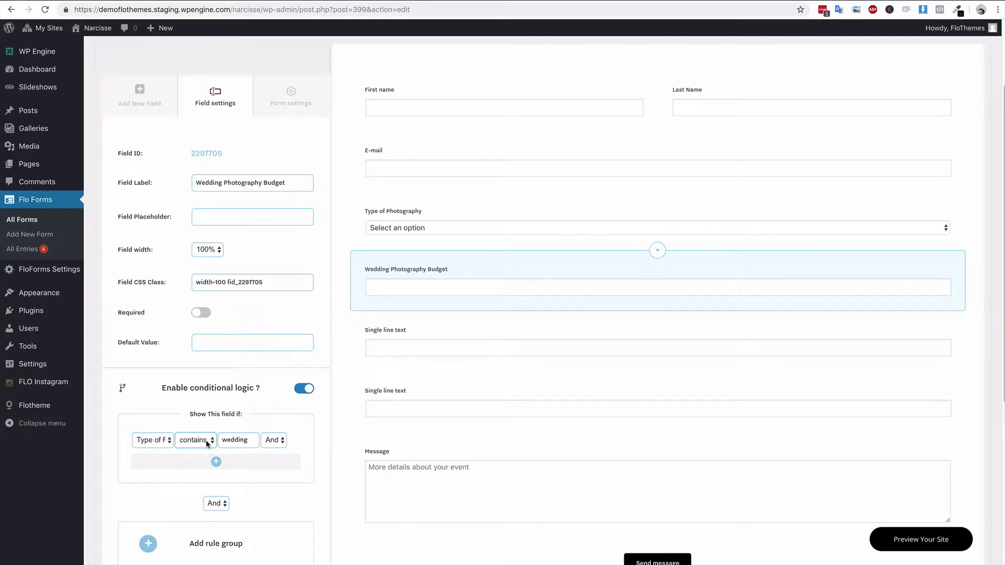
pyautogui.click(205, 440)
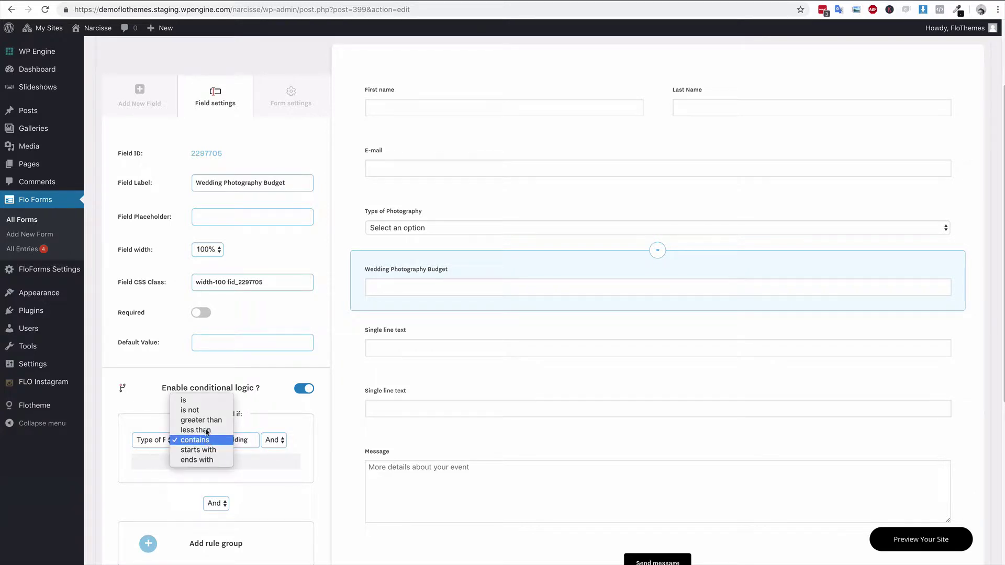
pyautogui.click(202, 401)
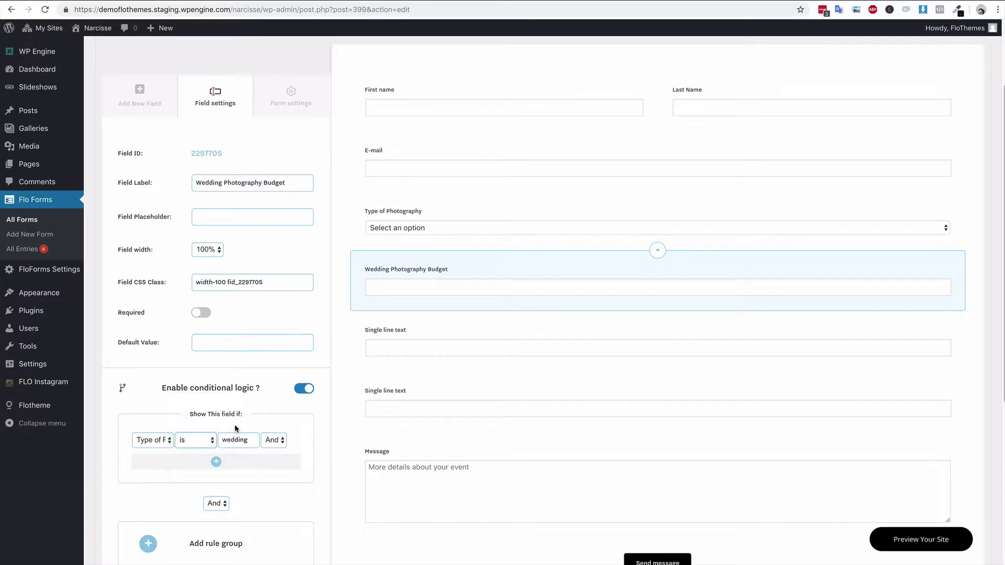
pyautogui.click(440, 217)
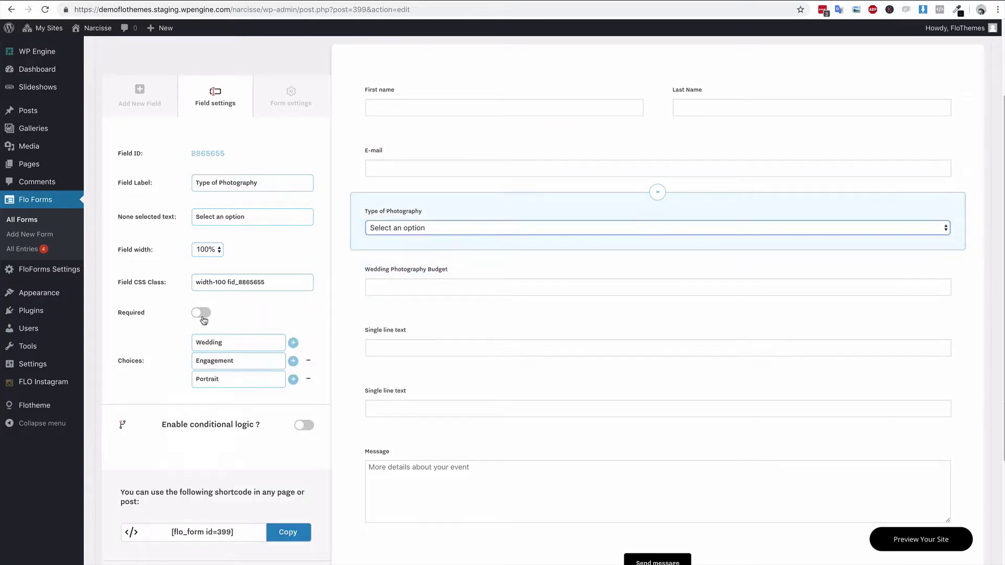
pyautogui.click(454, 276)
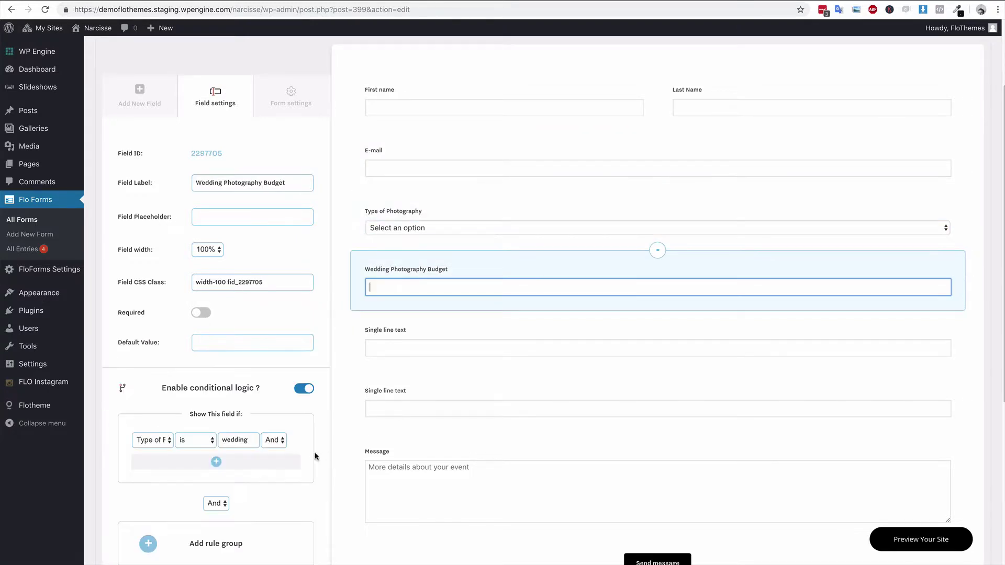
pyautogui.click(226, 439)
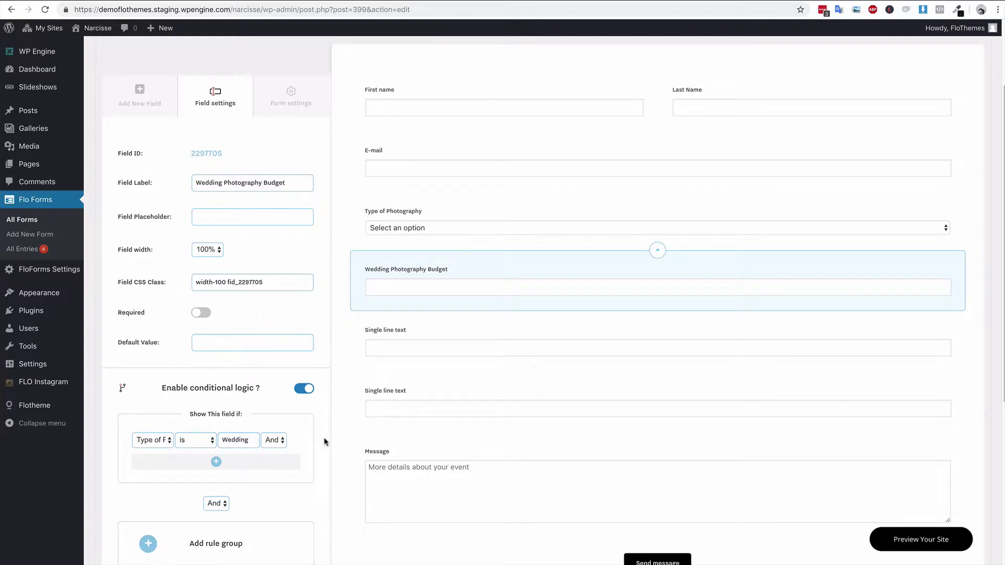
pyautogui.scroll(-1, 351, 346)
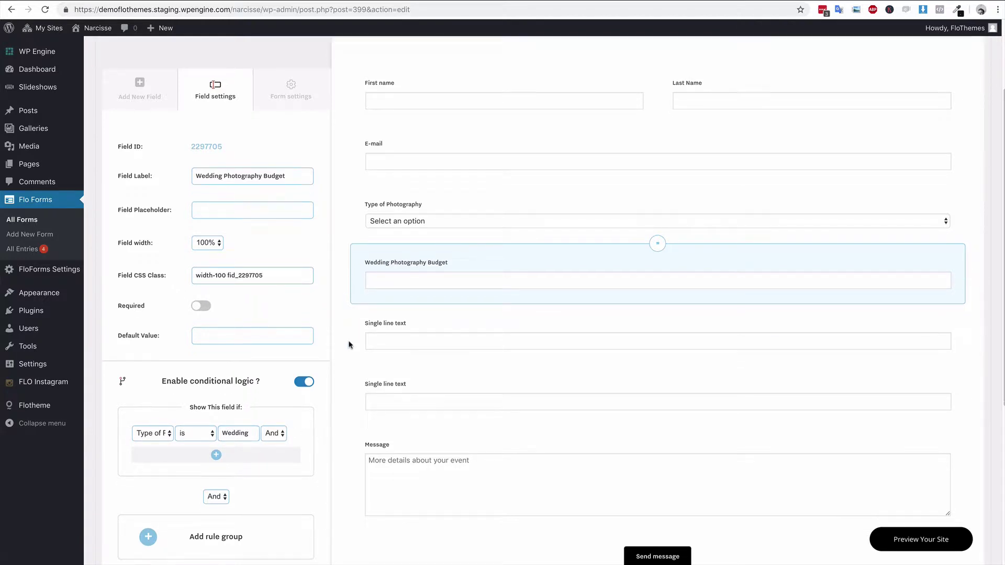
pyautogui.moveTo(385, 295)
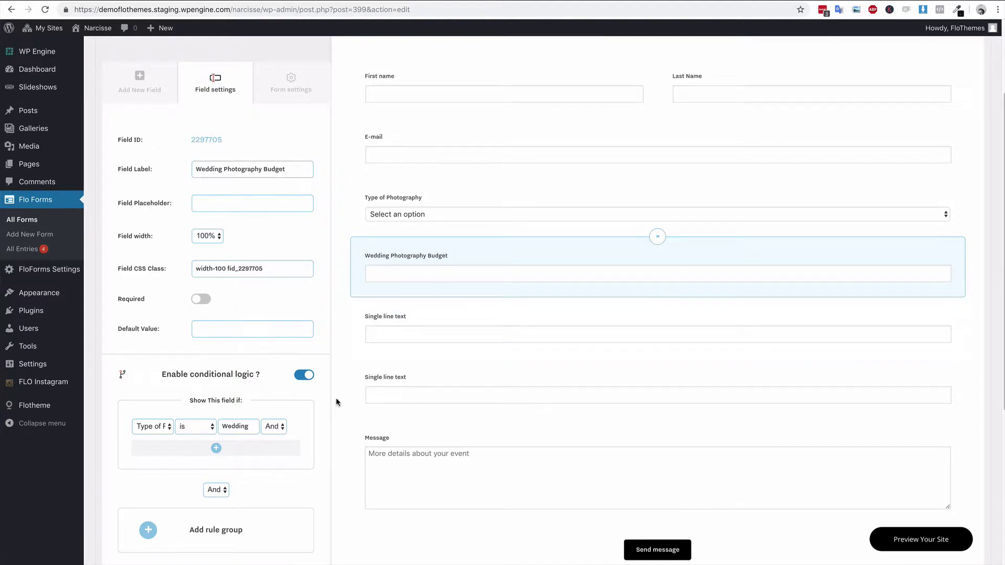
pyautogui.scroll(-5, 323, 411)
pyautogui.scroll(1, 314, 405)
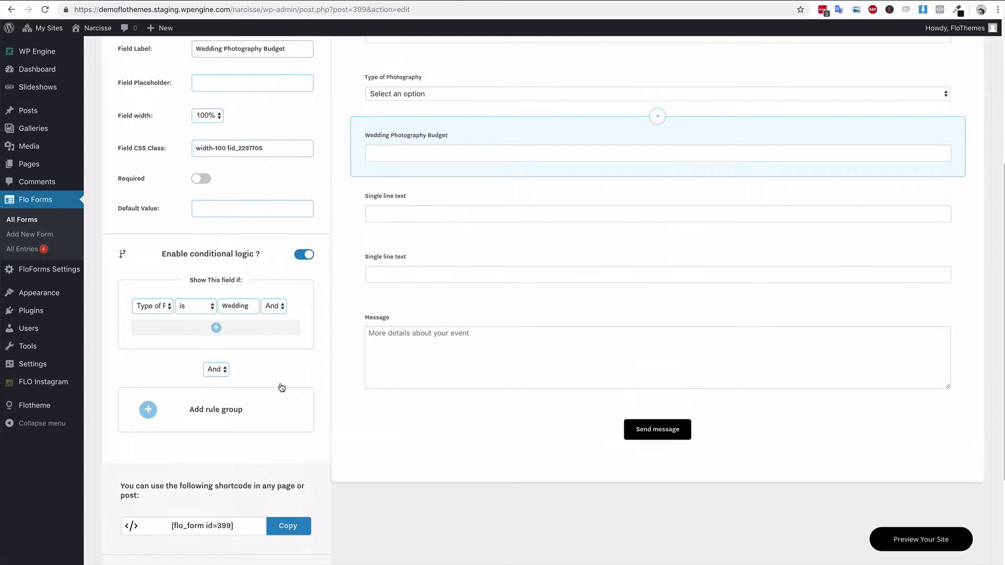
pyautogui.click(272, 308)
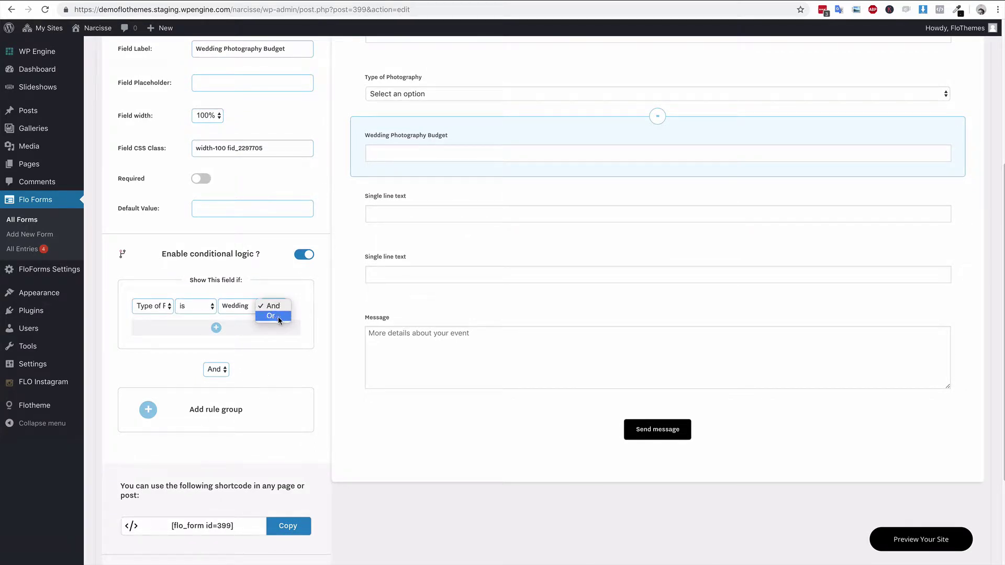
pyautogui.click(274, 316)
pyautogui.click(216, 328)
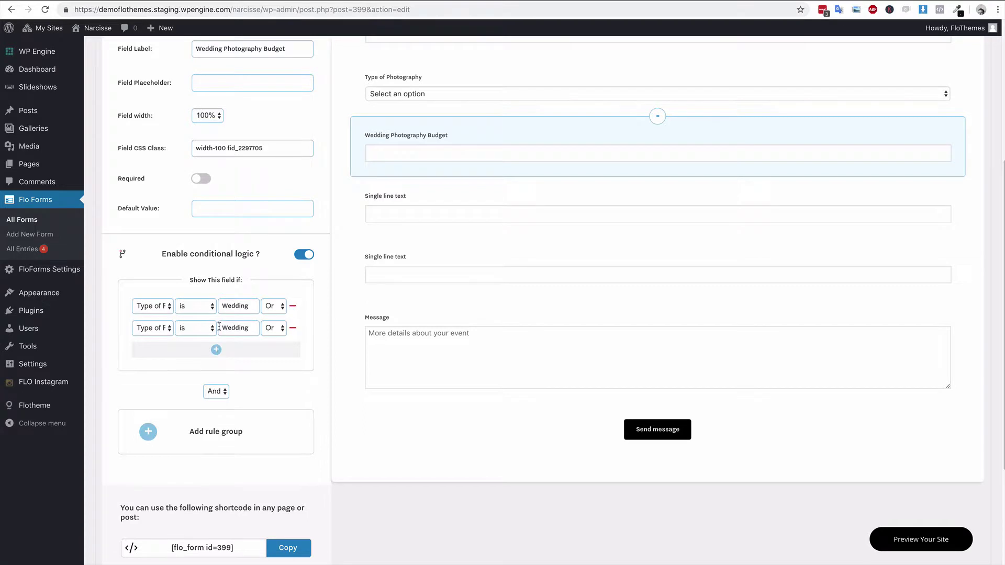
pyautogui.click(158, 331)
pyautogui.click(157, 325)
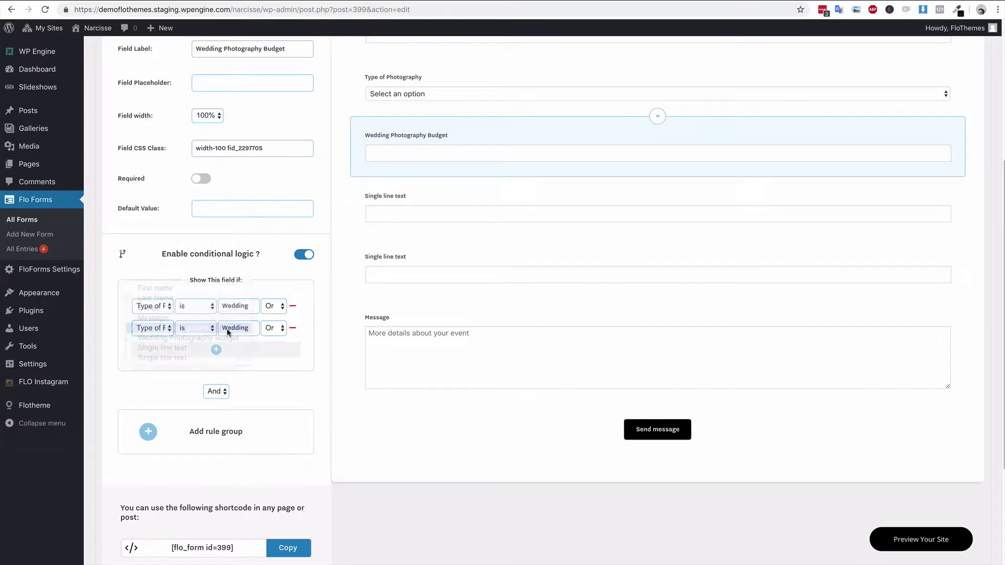
pyautogui.moveTo(250, 329); pyautogui.dragTo(222, 331)
pyautogui.write('E')
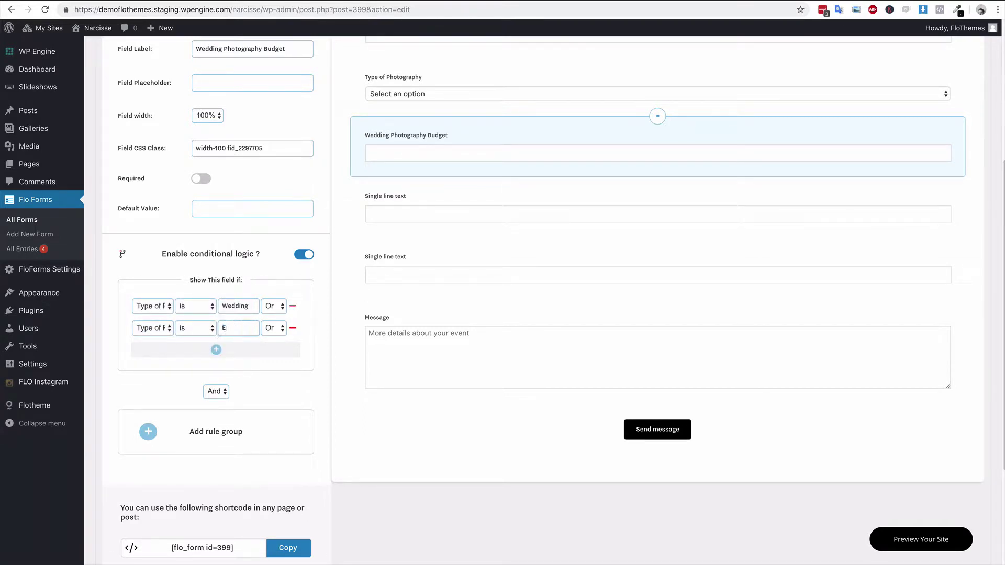
pyautogui.write('ngagement')
pyautogui.click(338, 277)
pyautogui.click(294, 329)
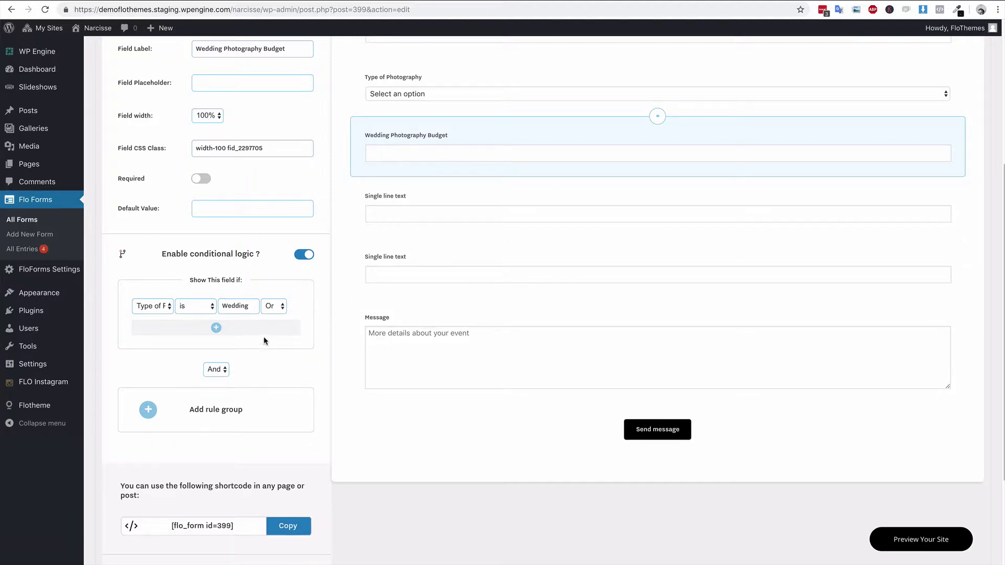
pyautogui.click(275, 307)
pyautogui.click(273, 296)
pyautogui.scroll(1, 325, 328)
pyautogui.scroll(2, 326, 327)
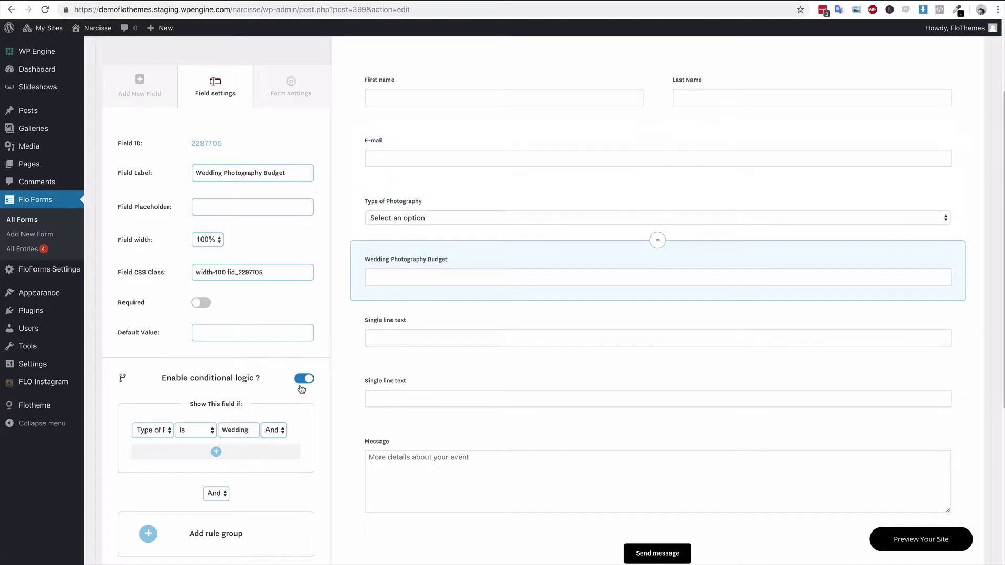
pyautogui.scroll(-3, 333, 361)
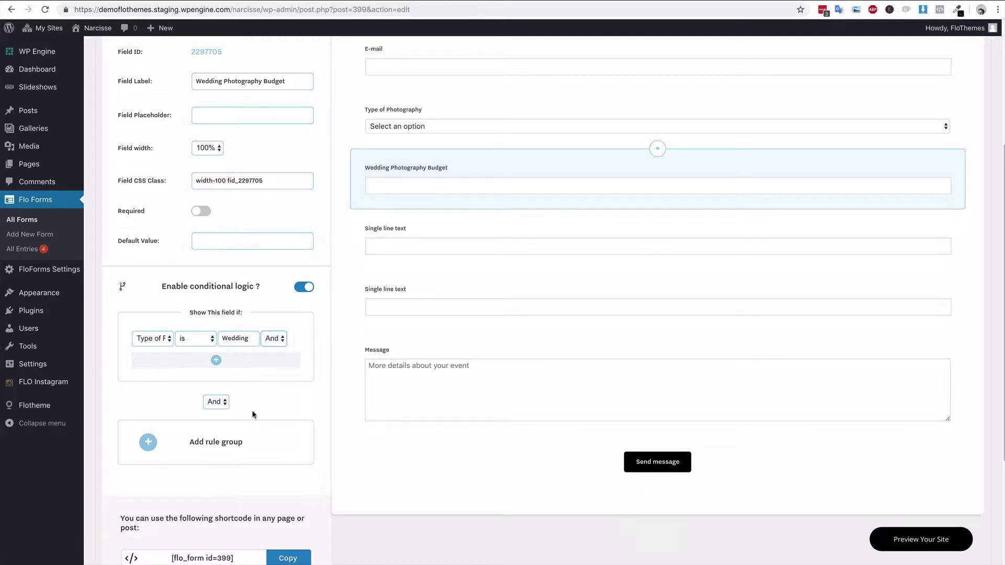
pyautogui.scroll(-1, 255, 414)
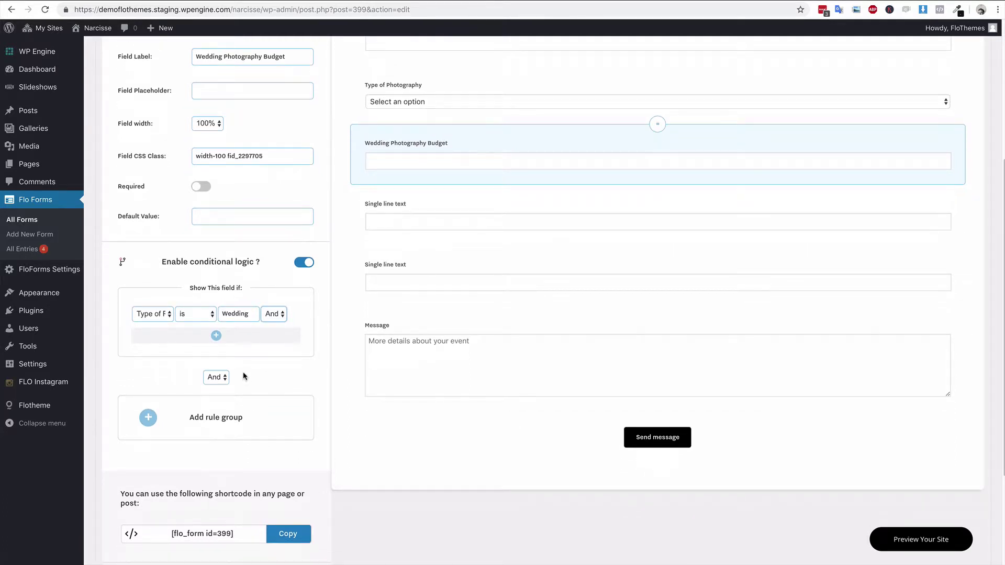
pyautogui.click(148, 418)
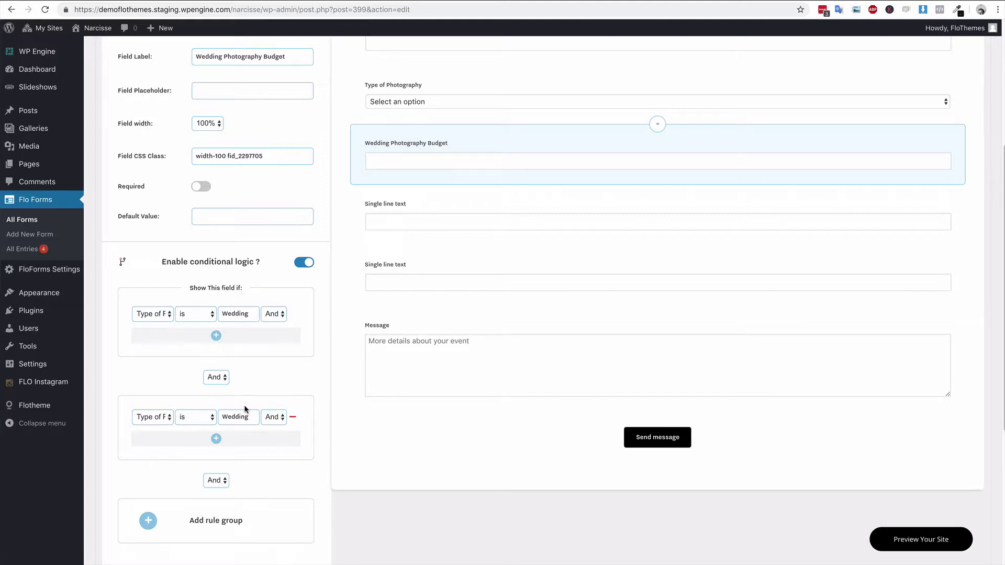
pyautogui.click(280, 314)
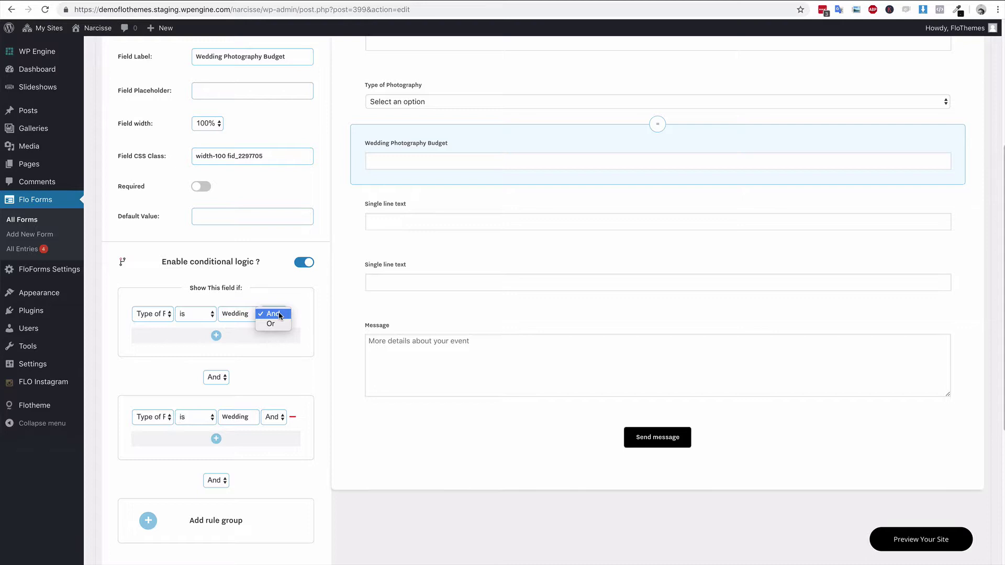
pyautogui.click(281, 314)
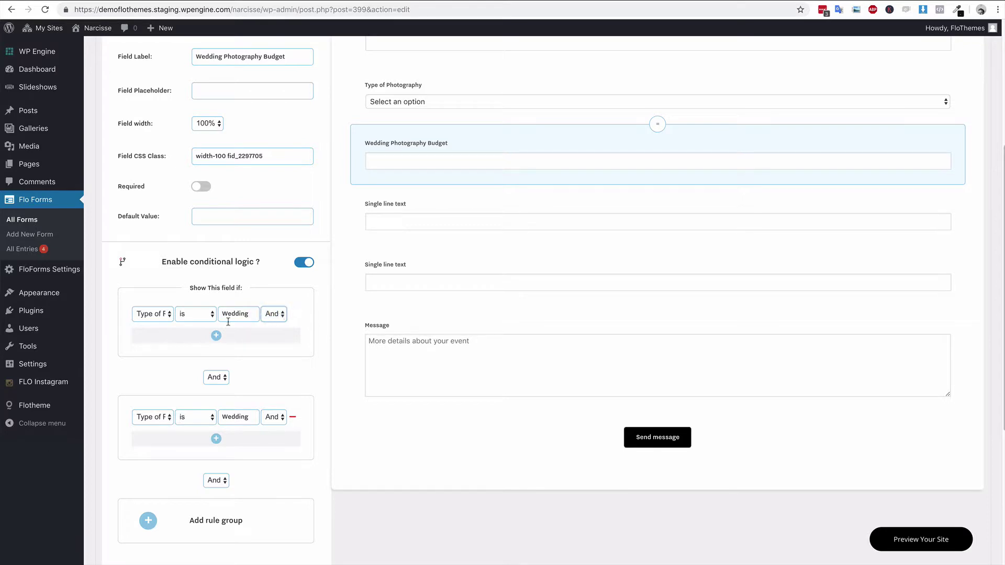
pyautogui.click(158, 315)
pyautogui.click(176, 315)
pyautogui.scroll(4, 308, 346)
pyautogui.scroll(-3, 400, 110)
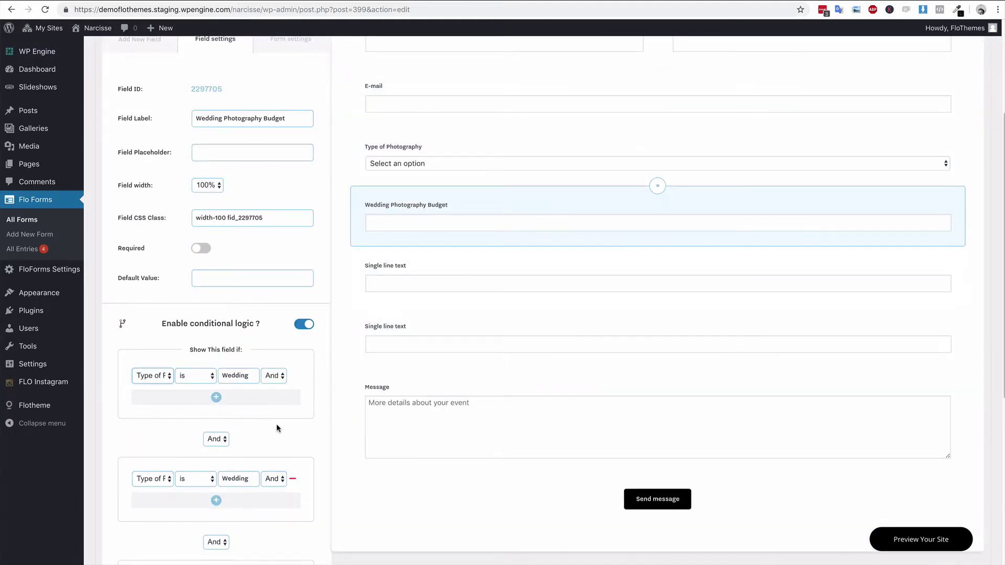
pyautogui.scroll(-1, 277, 427)
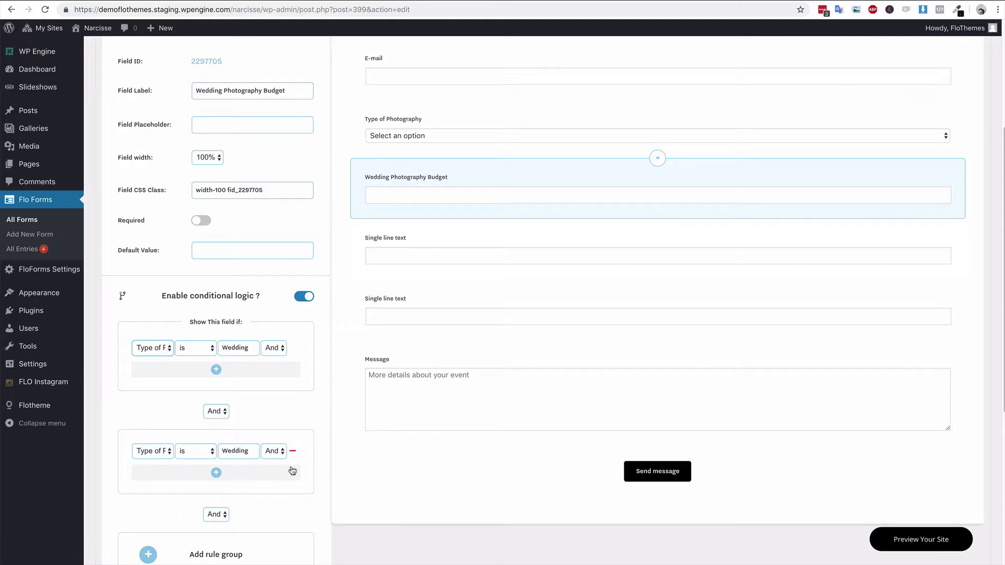
pyautogui.click(293, 451)
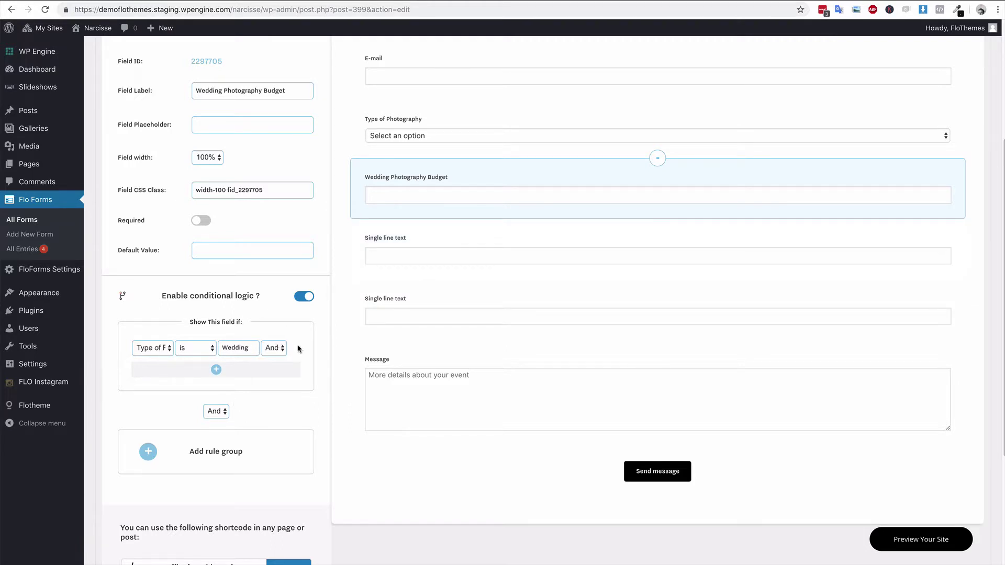
# Step: Label the first text field 'Engagement Location', shown when Type of Photography is Engagement
pyautogui.click(495, 244)
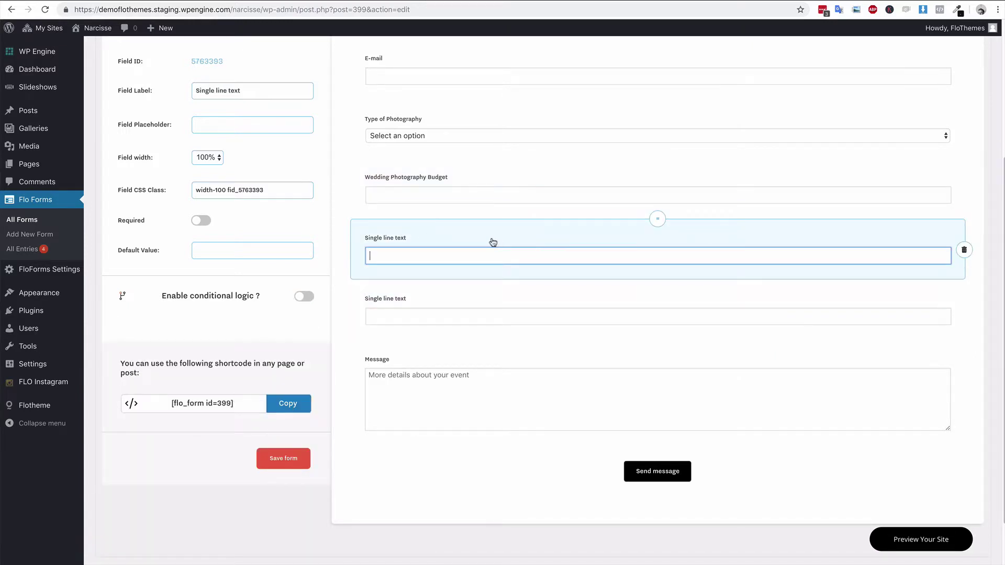
pyautogui.click(299, 299)
pyautogui.click(144, 347)
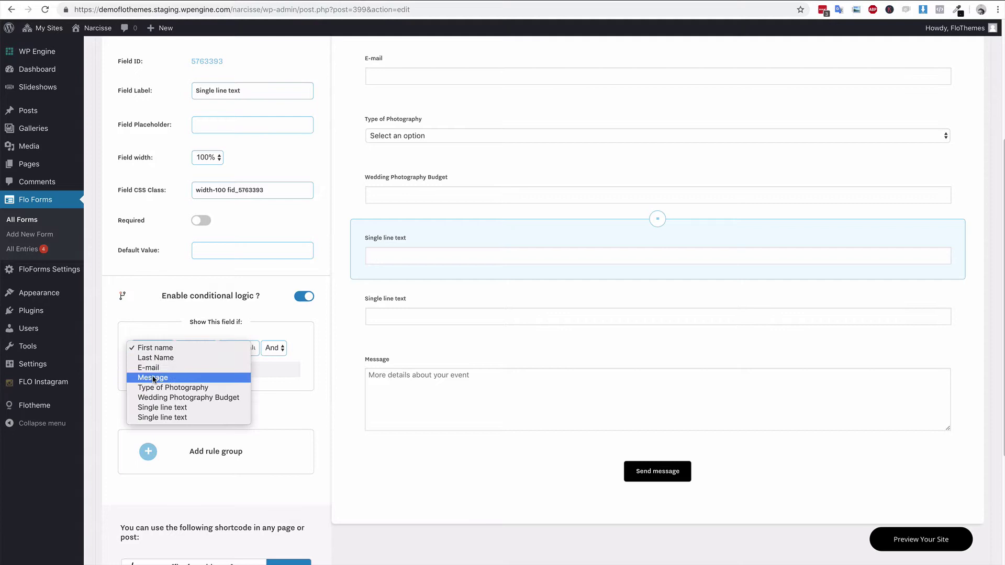
pyautogui.click(153, 388)
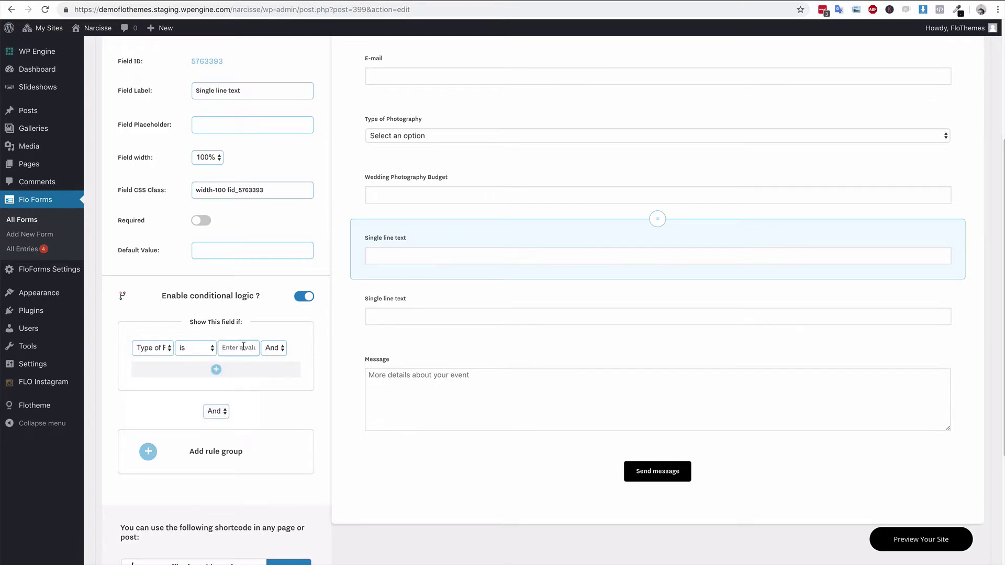
pyautogui.click(243, 347)
pyautogui.write('En')
pyautogui.write('gagement')
pyautogui.click(399, 235)
pyautogui.moveTo(255, 97); pyautogui.dragTo(188, 93)
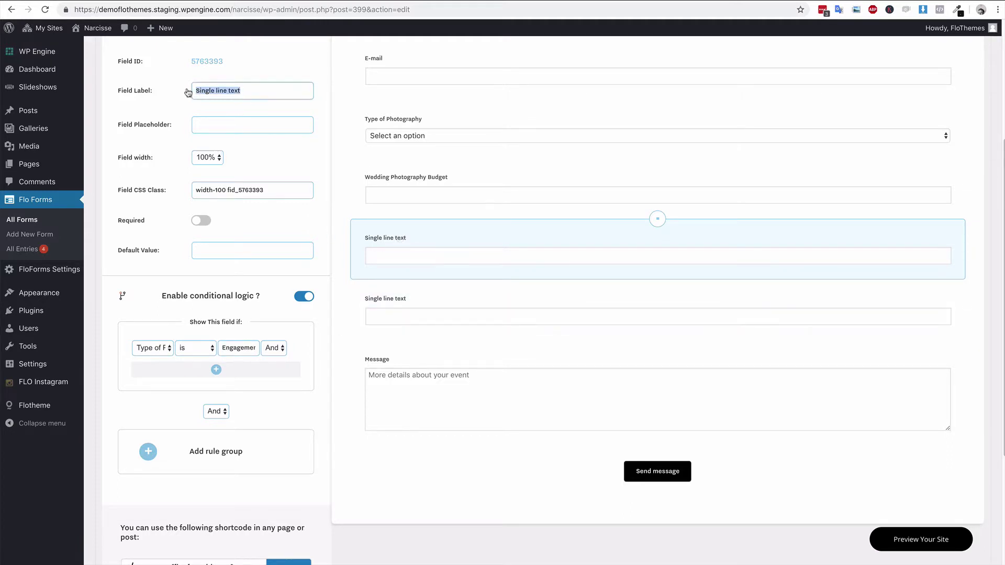
pyautogui.write('Engagement Location')
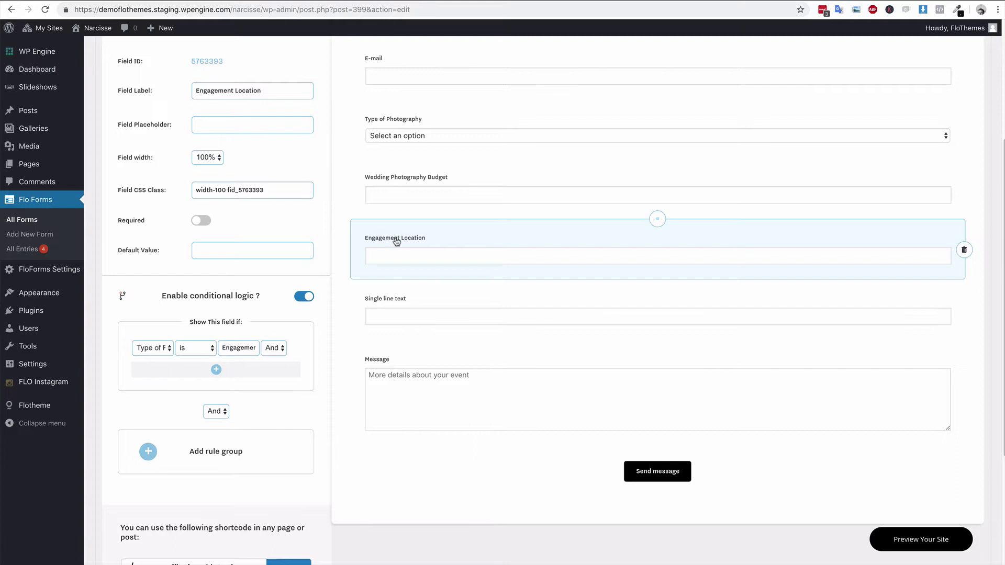
# Step: Label the next text field 'Portrait Style', shown only when Type of Photography is Portrait
pyautogui.click(273, 93)
pyautogui.click(422, 290)
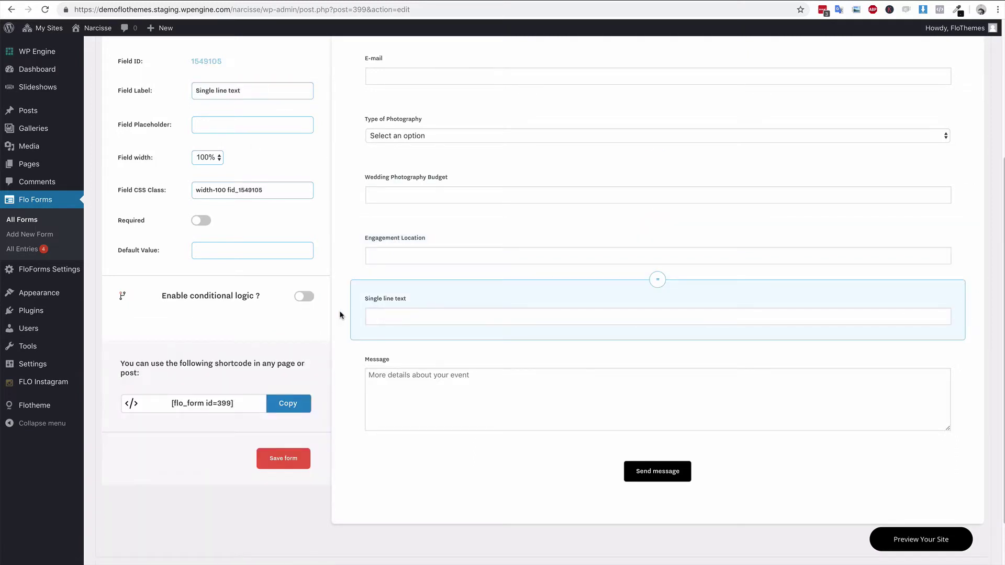
pyautogui.click(305, 297)
pyautogui.click(165, 348)
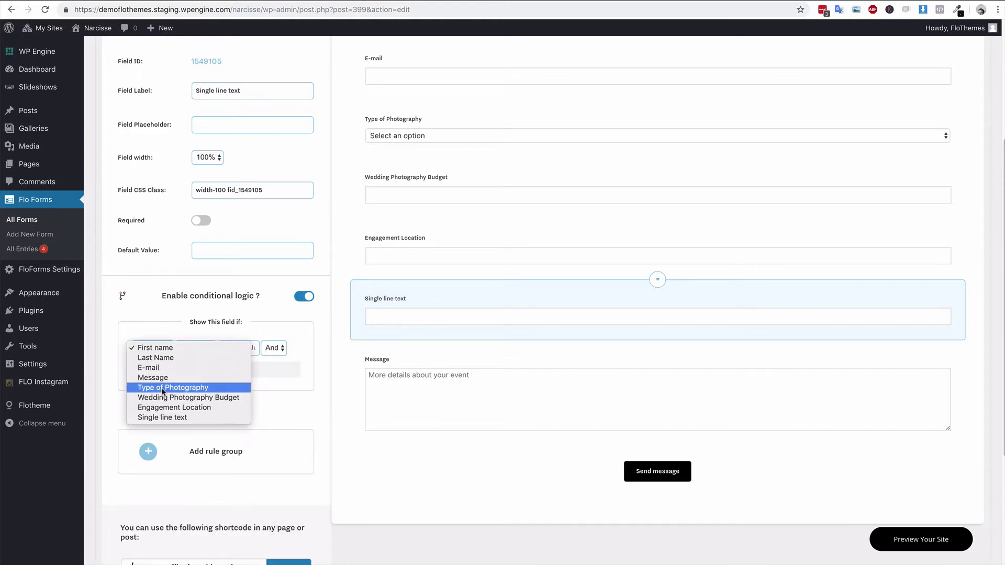
pyautogui.click(162, 388)
pyautogui.click(237, 348)
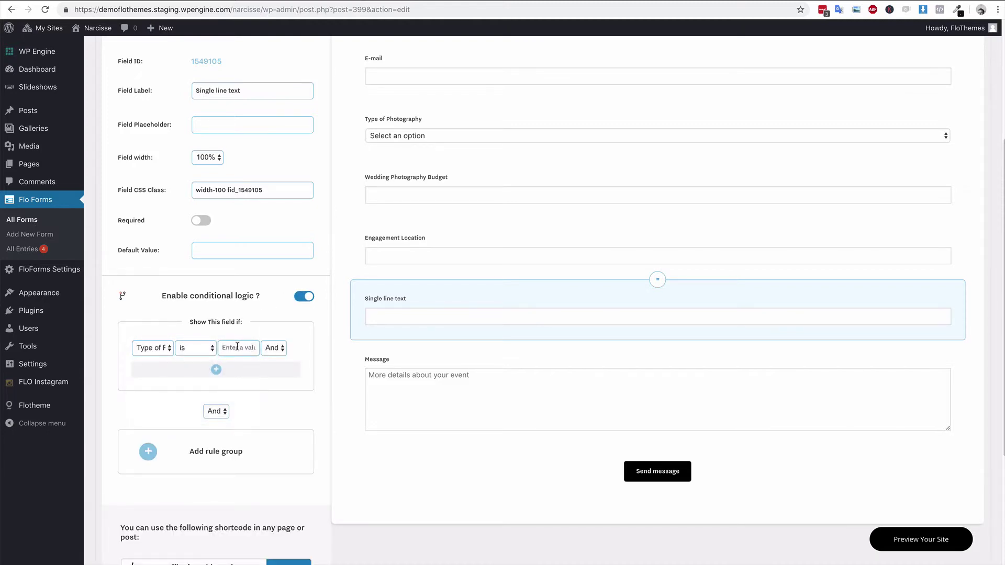
pyautogui.write('Portrait')
pyautogui.click(411, 305)
pyautogui.moveTo(269, 86); pyautogui.dragTo(194, 90)
pyautogui.write('Portrait')
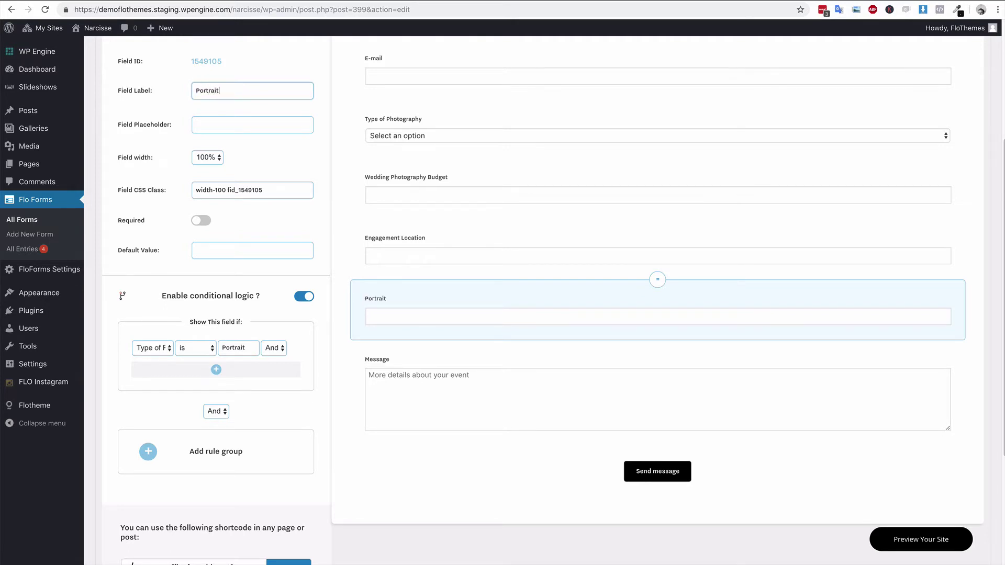
pyautogui.write(' Style')
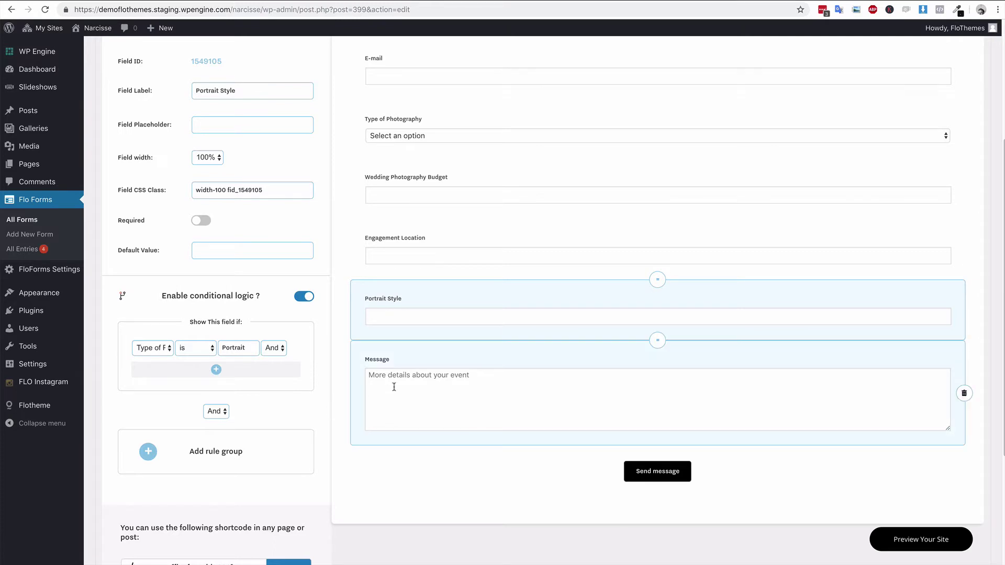
# Step: Save the Conditional Logic Form and return to the top of the page
pyautogui.scroll(-5, 361, 445)
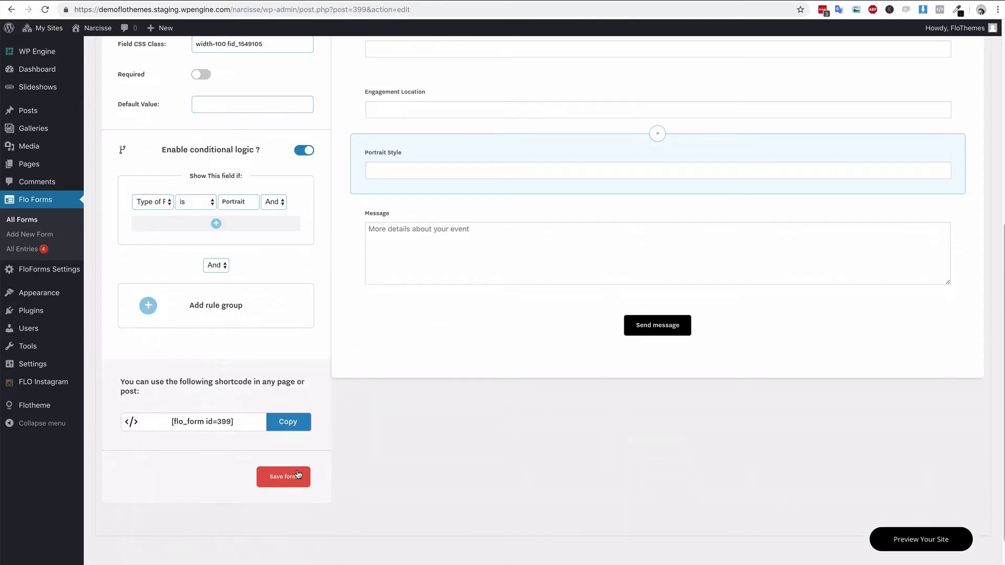
pyautogui.click(291, 478)
pyautogui.click(399, 247)
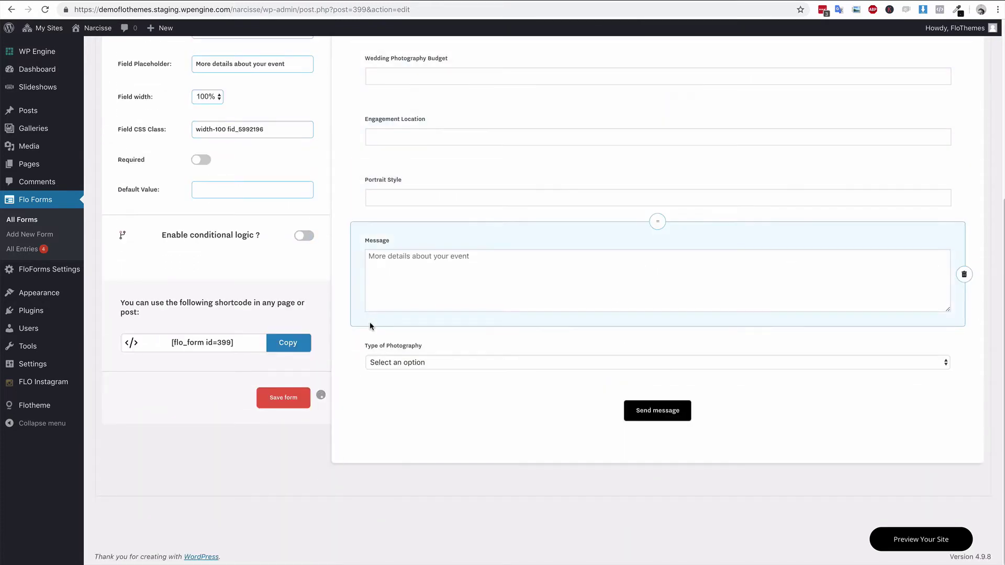
pyautogui.scroll(1, 367, 325)
pyautogui.scroll(1, 343, 332)
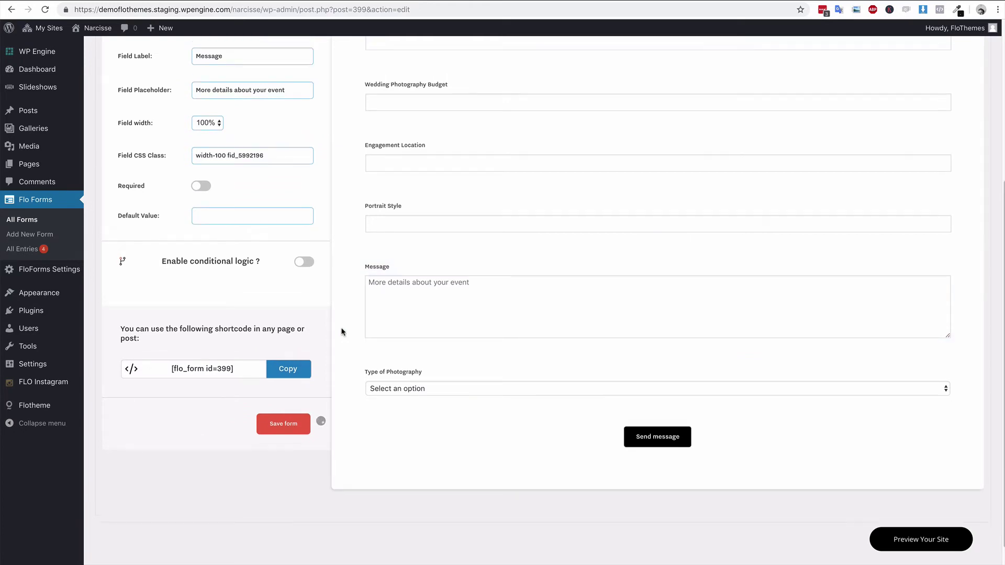
pyautogui.scroll(1, 341, 333)
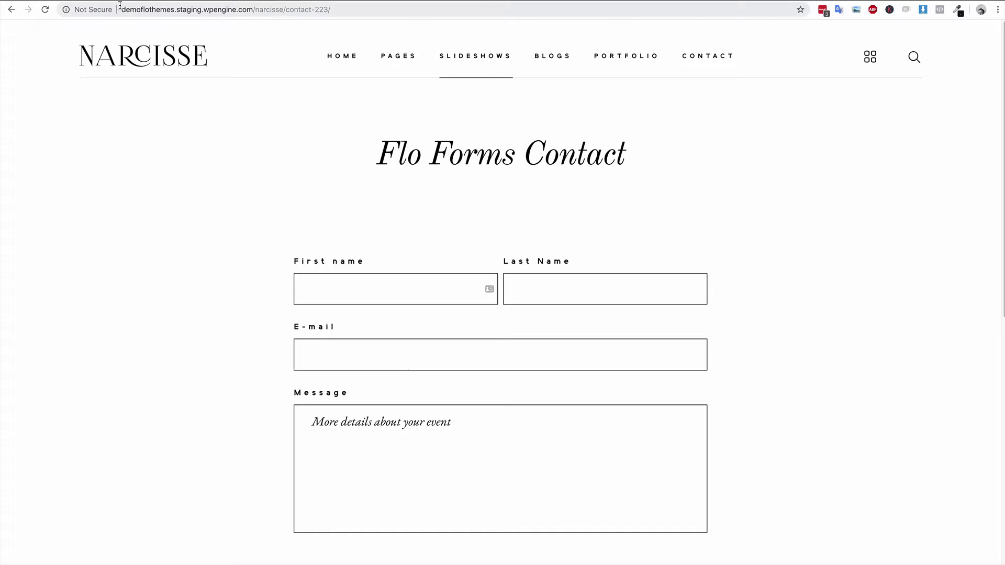
# Step: Reload the live Contact page to load the updated form
pyautogui.click(45, 11)
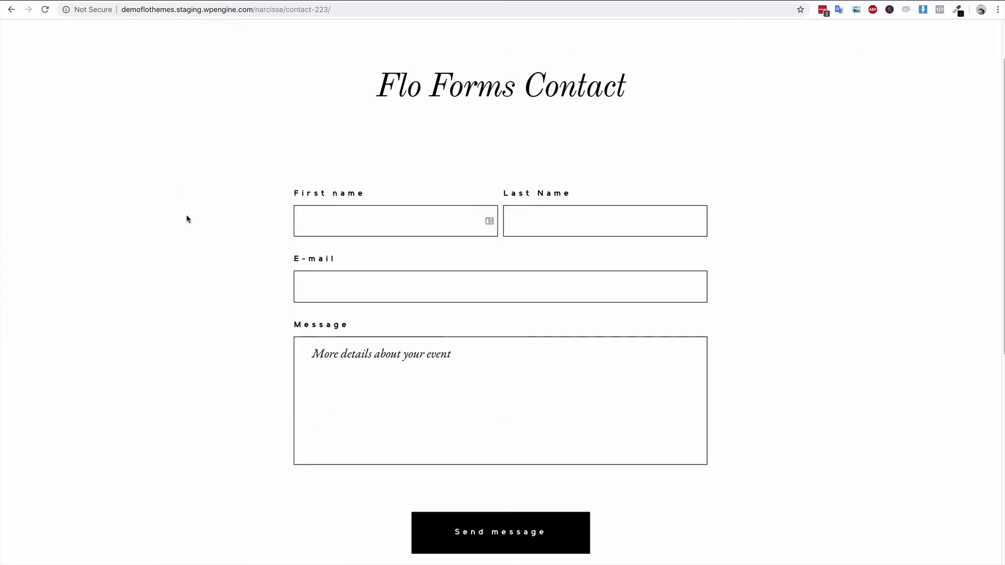
pyautogui.press('super+r')
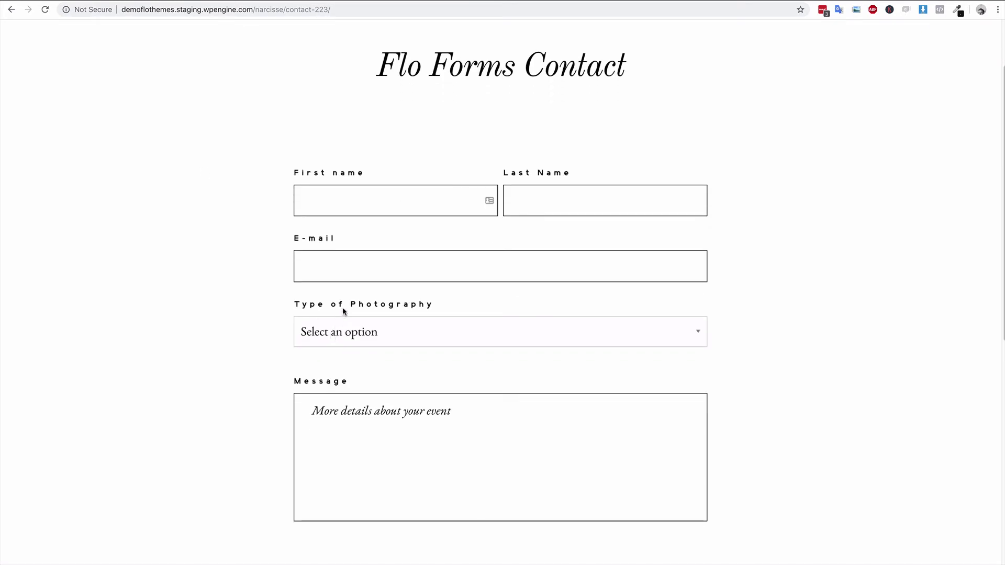
pyautogui.scroll(-1, 316, 326)
# Step: Choose Wedding, Engagement, then Portrait in Type of Photography to check each revealed field
pyautogui.click(346, 323)
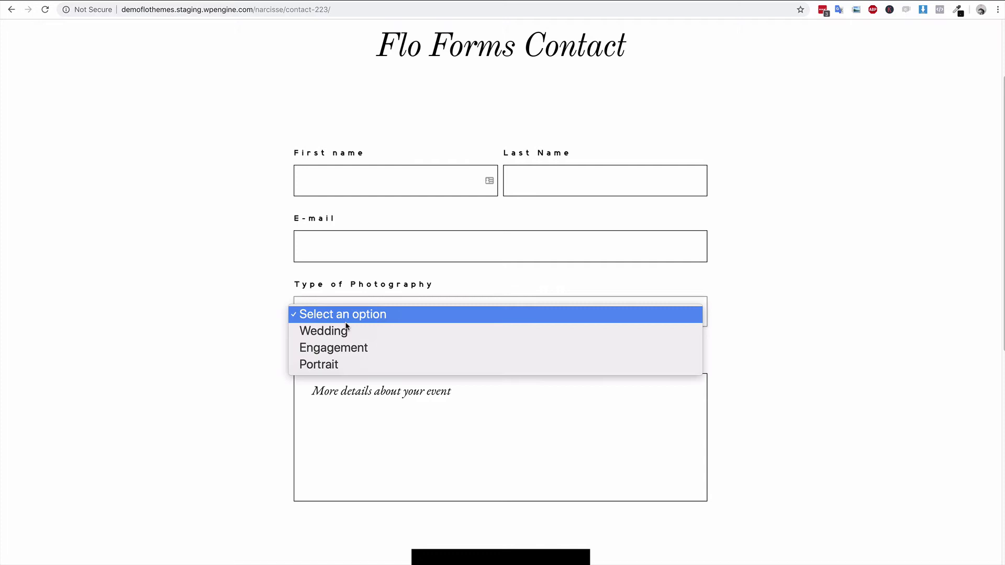
pyautogui.click(345, 330)
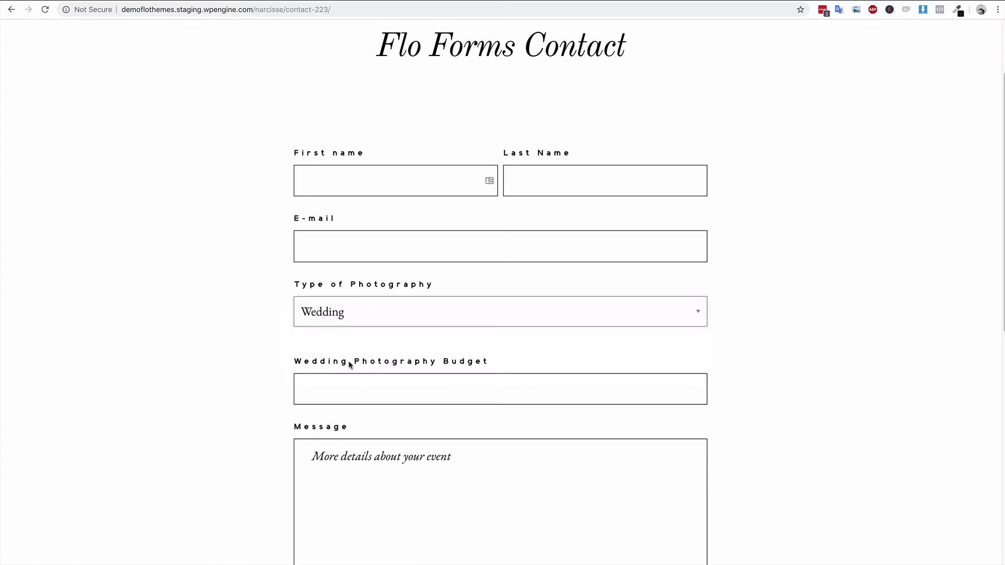
pyautogui.click(438, 314)
pyautogui.click(403, 331)
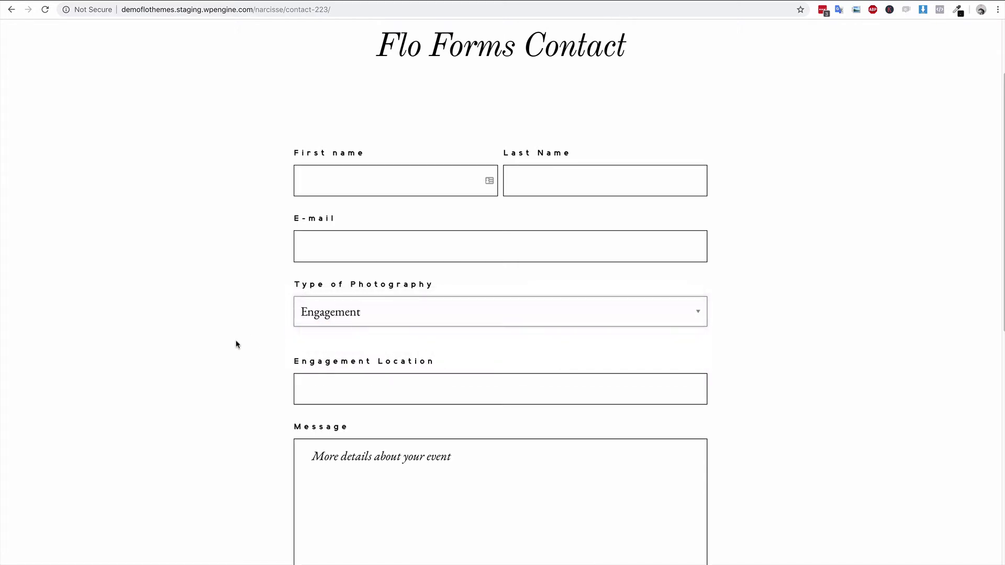
pyautogui.click(431, 314)
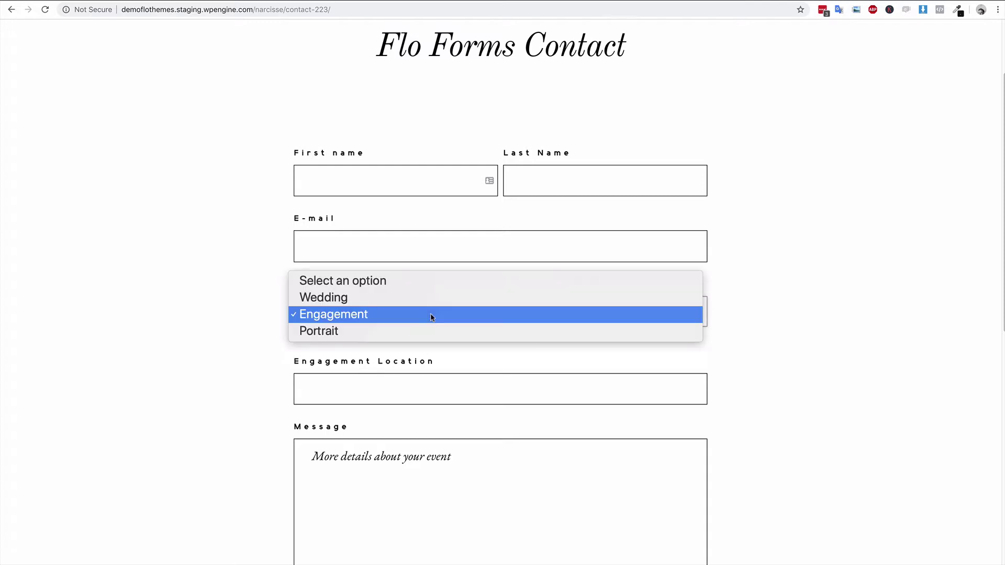
pyautogui.click(389, 331)
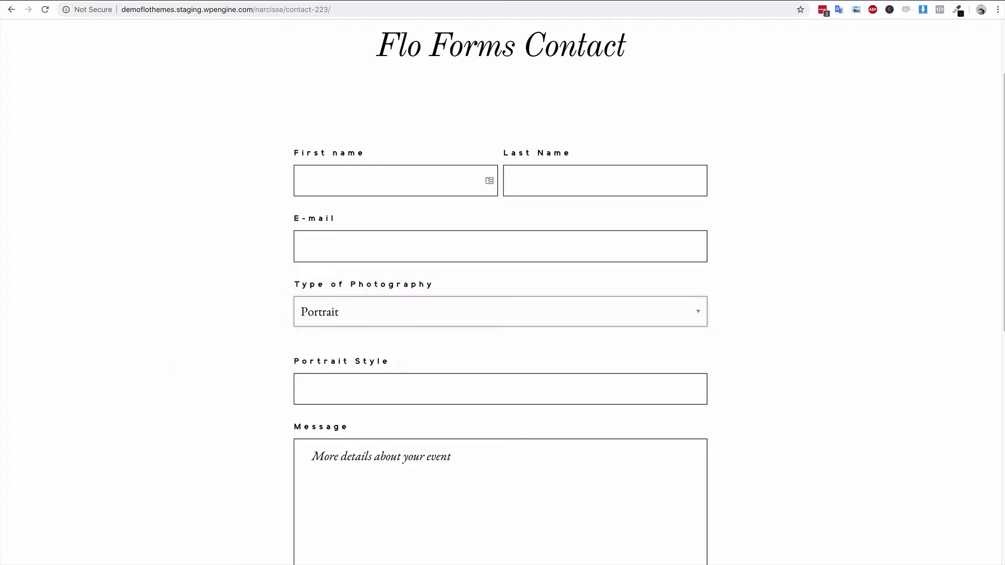
# Step: Add a Single Line Text field below Wedding Photography Budget labelled 'Number of Guests'
pyautogui.click(152, 1)
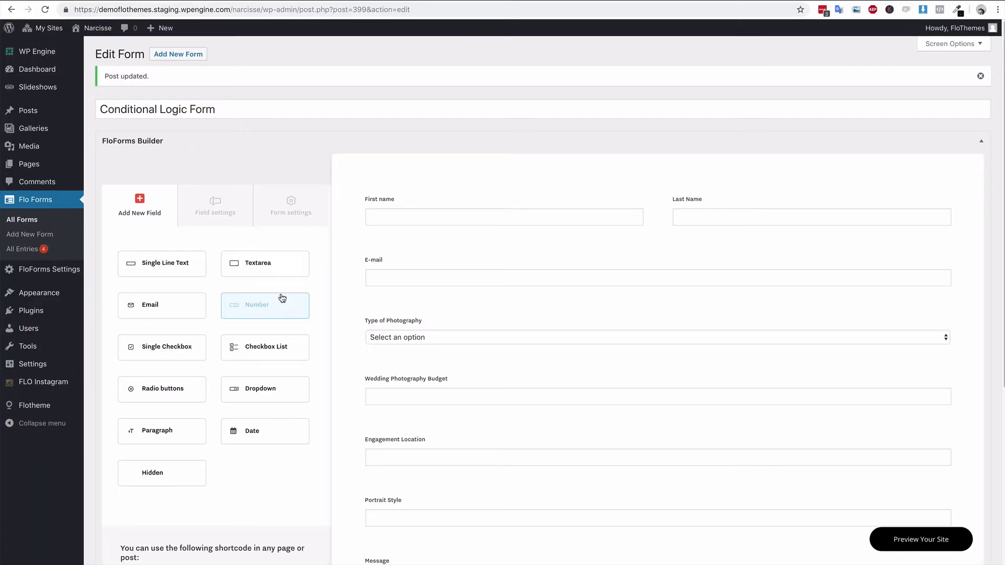
pyautogui.scroll(-3, 347, 296)
pyautogui.scroll(-1, 347, 296)
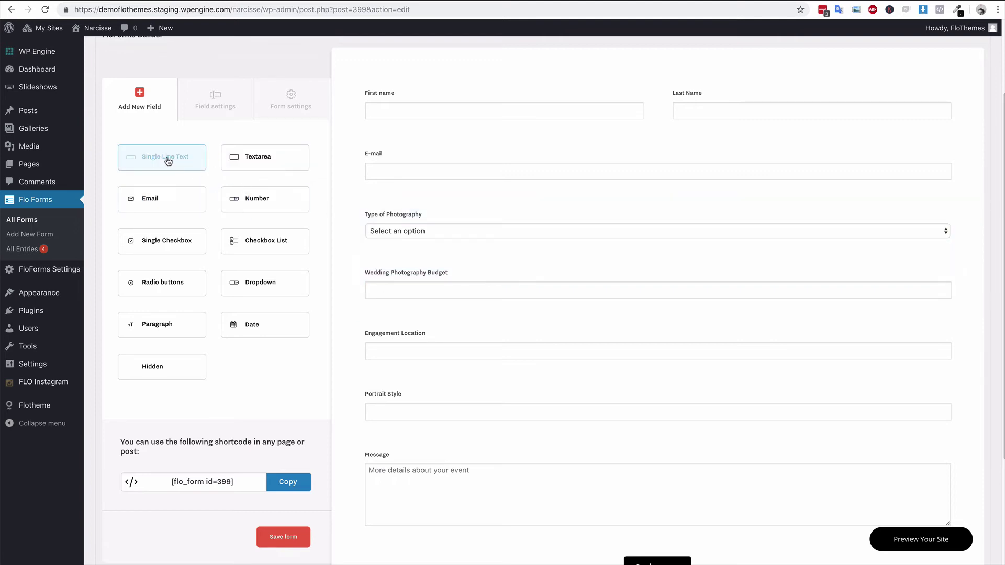
pyautogui.moveTo(168, 161); pyautogui.dragTo(655, 221)
pyautogui.click(545, 236)
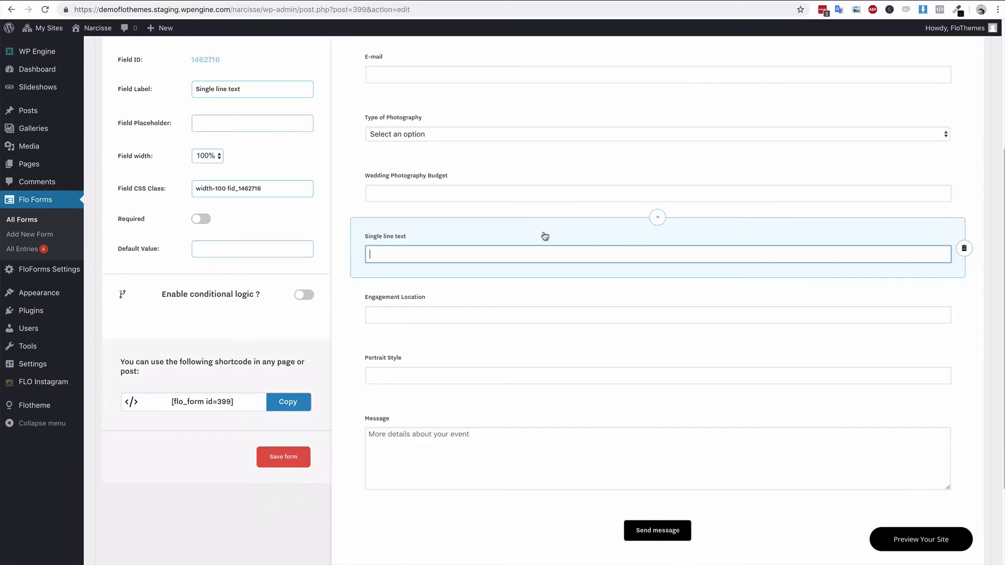
pyautogui.moveTo(264, 90); pyautogui.dragTo(183, 92)
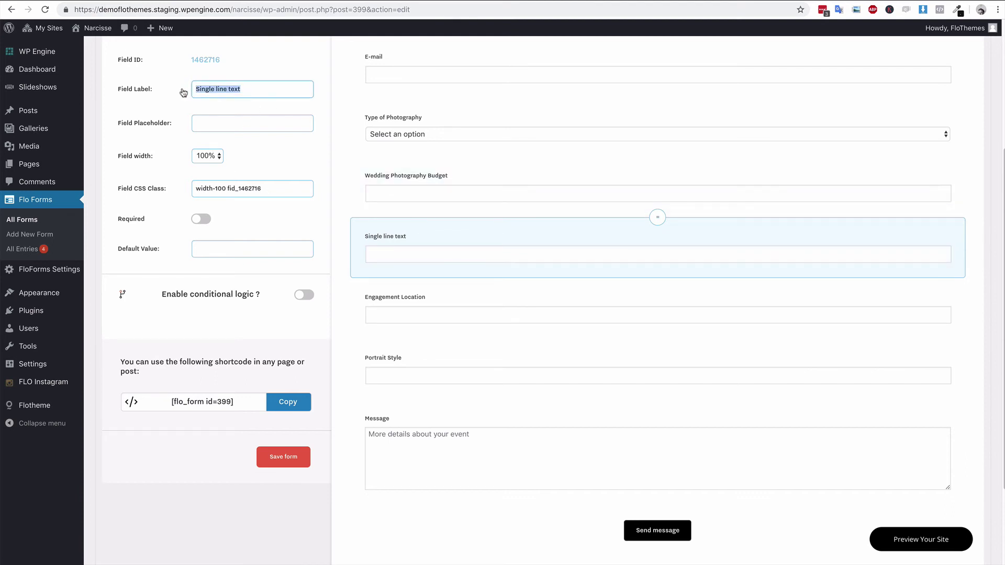
pyautogui.write('Number of Guests')
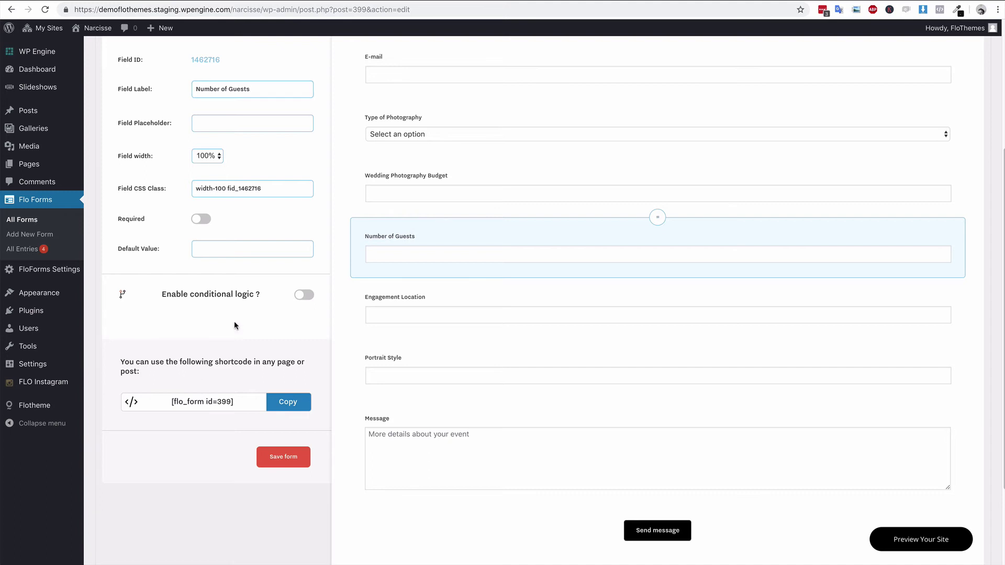
# Step: Enable conditional logic so Number of Guests shows when Type of Photography is Wedding
pyautogui.click(310, 296)
pyautogui.click(153, 346)
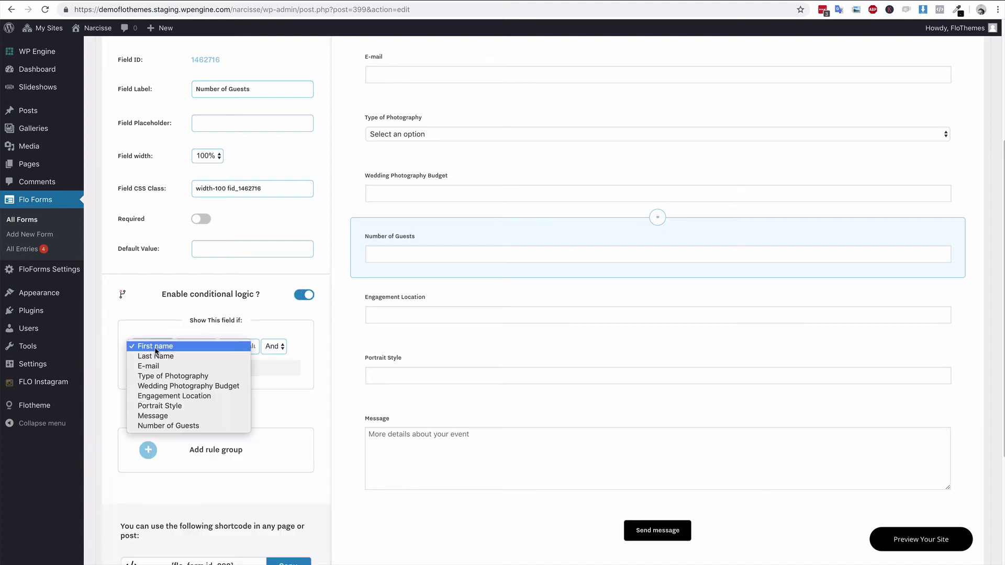
pyautogui.click(166, 377)
pyautogui.click(232, 347)
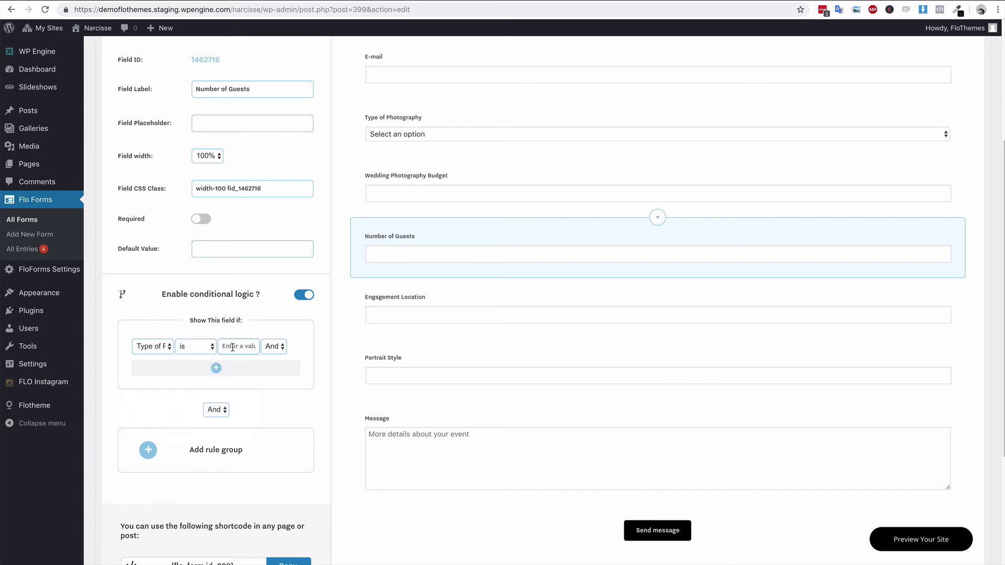
pyautogui.write('Wedding')
# Step: Return to the Add New Field list and scroll through the form builder
pyautogui.scroll(2, 346, 283)
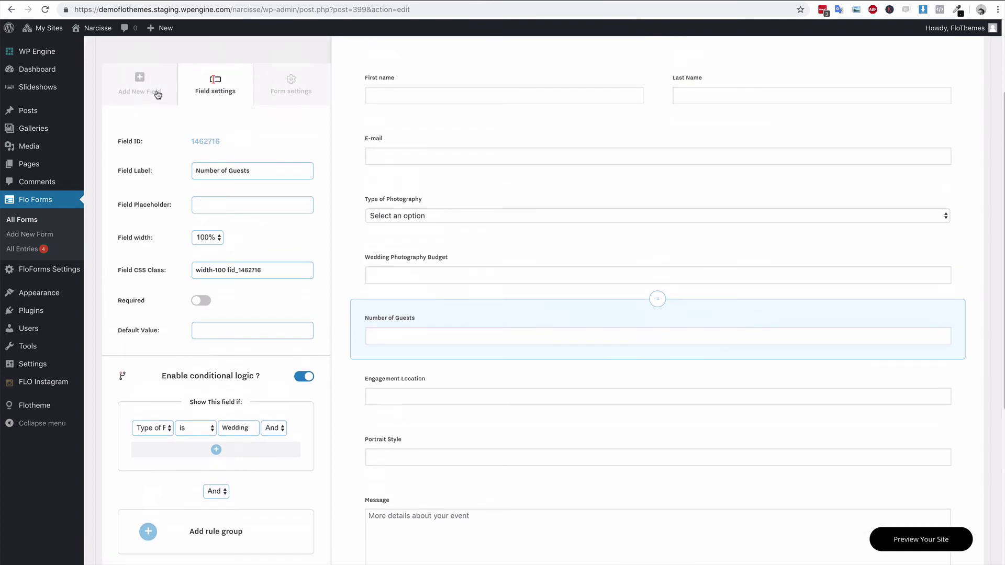
pyautogui.click(138, 86)
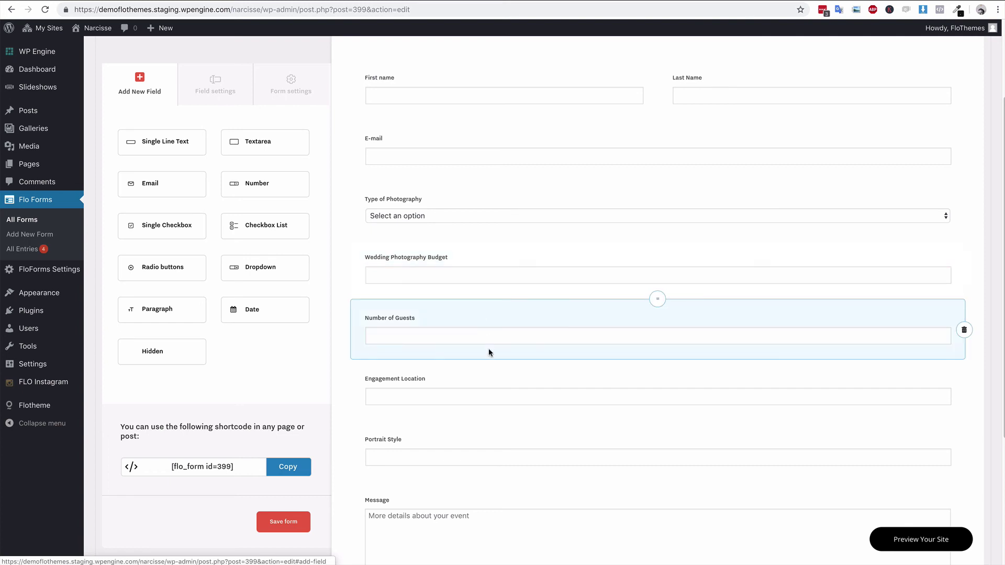
pyautogui.scroll(3, 355, 415)
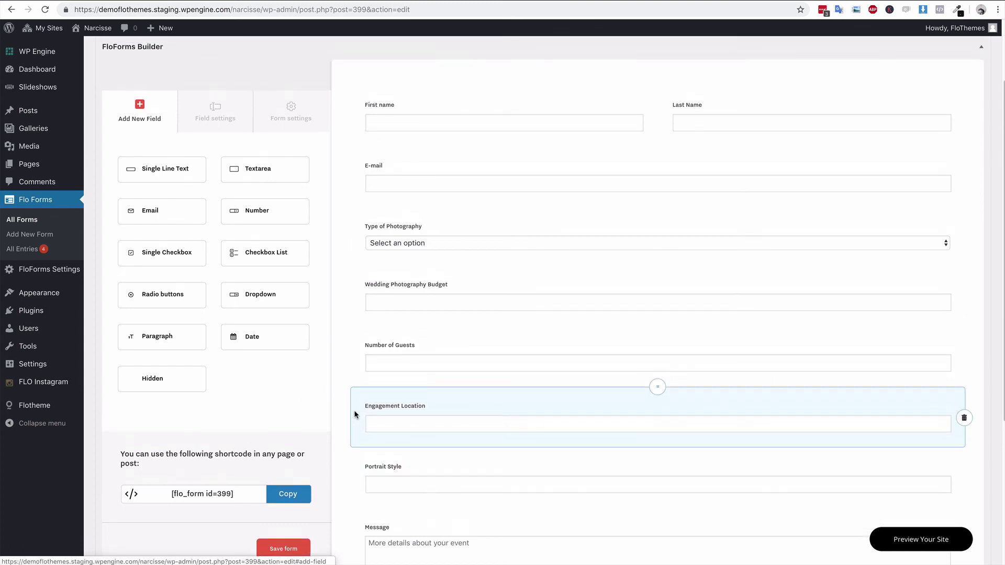
pyautogui.scroll(-1, 355, 416)
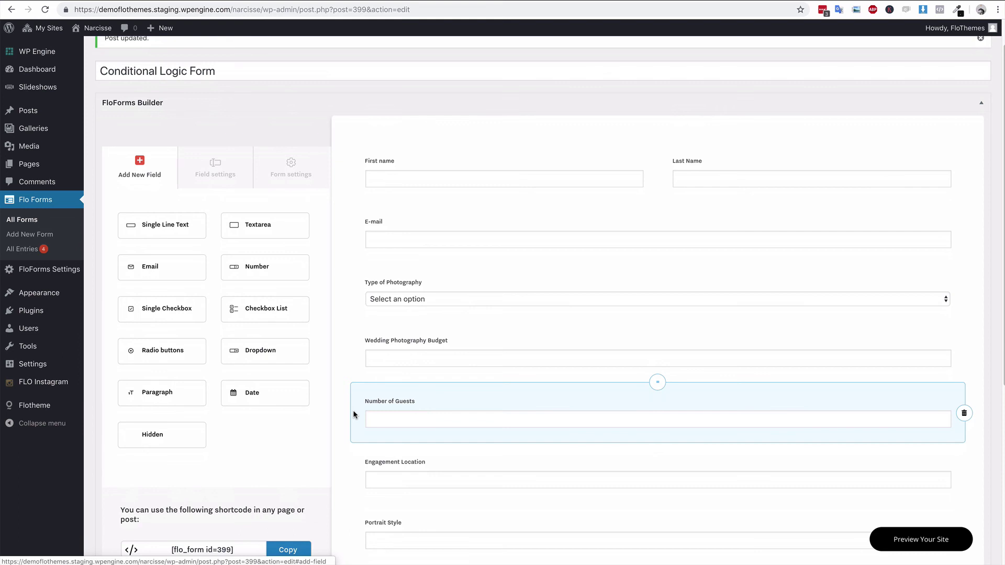
pyautogui.scroll(-3, 354, 415)
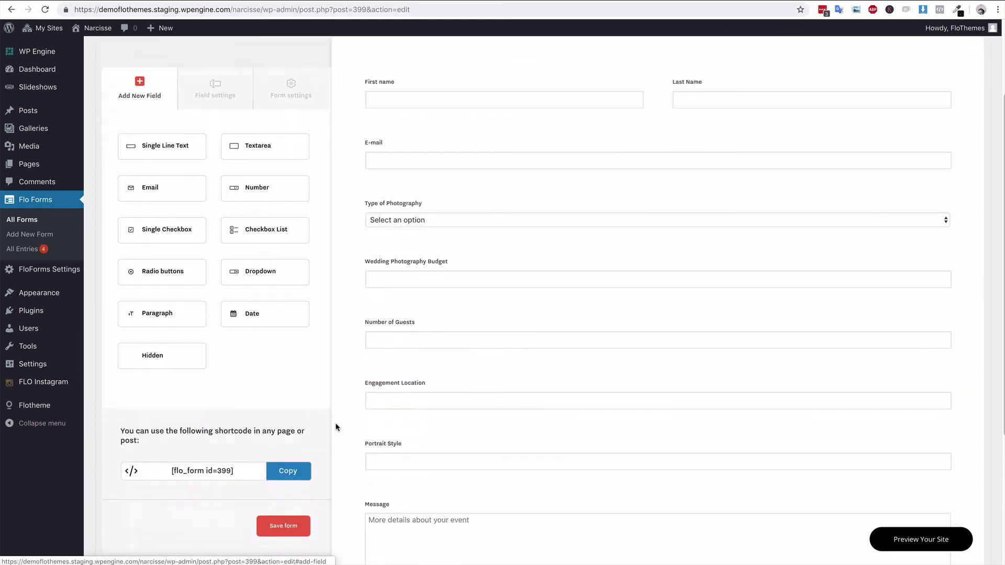